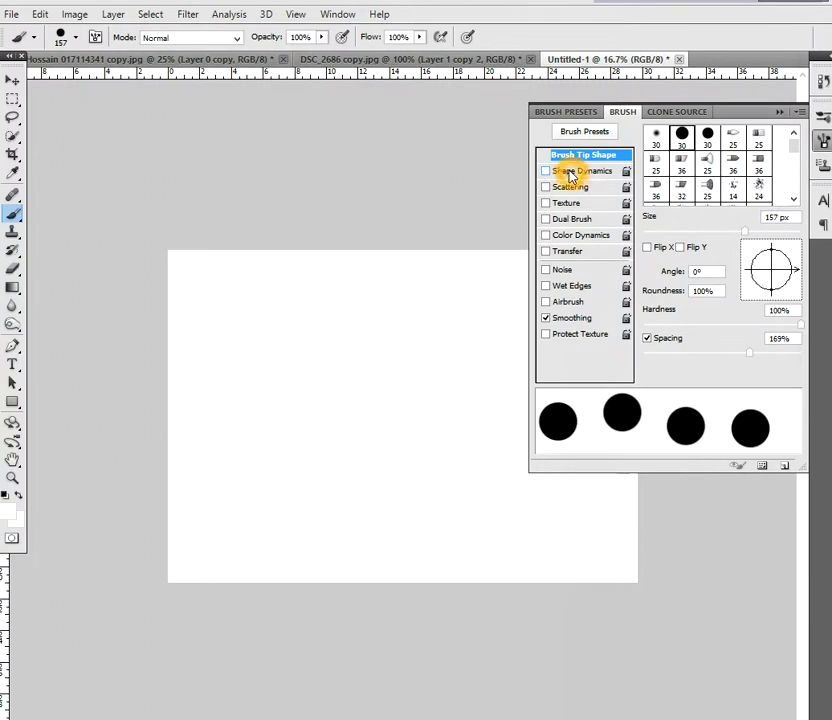
# Enable Shape Dynamics with increased jitter for the brush, and Scattering with 811% scatter, a count of 8 and 56% count jitter.
pyautogui.moveTo(647, 146); pyautogui.dragTo(760, 152)
pyautogui.moveTo(645, 190)
pyautogui.mouseDown()
pyautogui.moveTo(715, 189)
pyautogui.moveTo(701, 190)
pyautogui.mouseUp()
pyautogui.click(570, 188)
pyautogui.moveTo(651, 146); pyautogui.dragTo(770, 152)
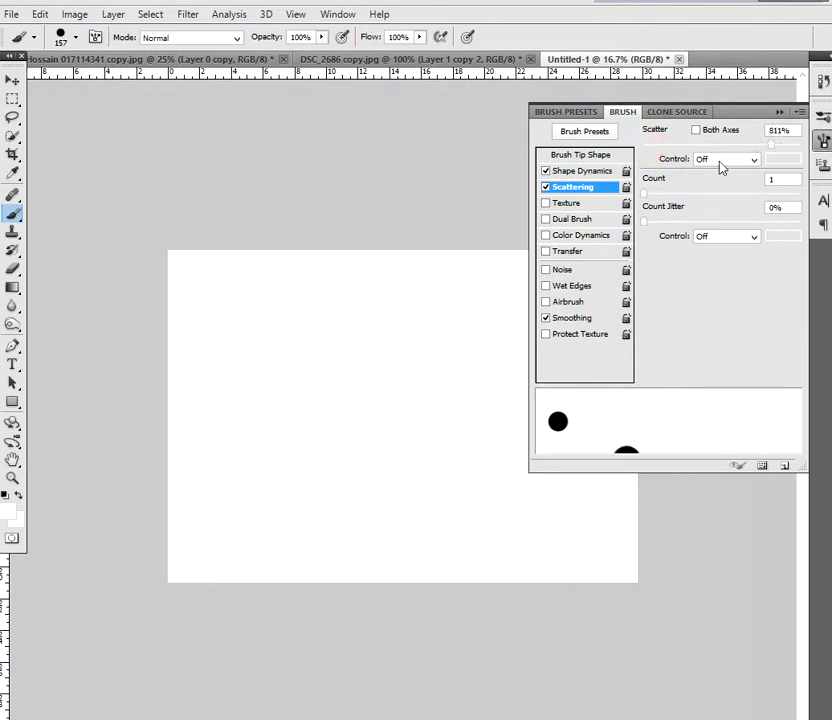
pyautogui.moveTo(644, 196); pyautogui.dragTo(712, 194)
pyautogui.moveTo(646, 221); pyautogui.dragTo(733, 227)
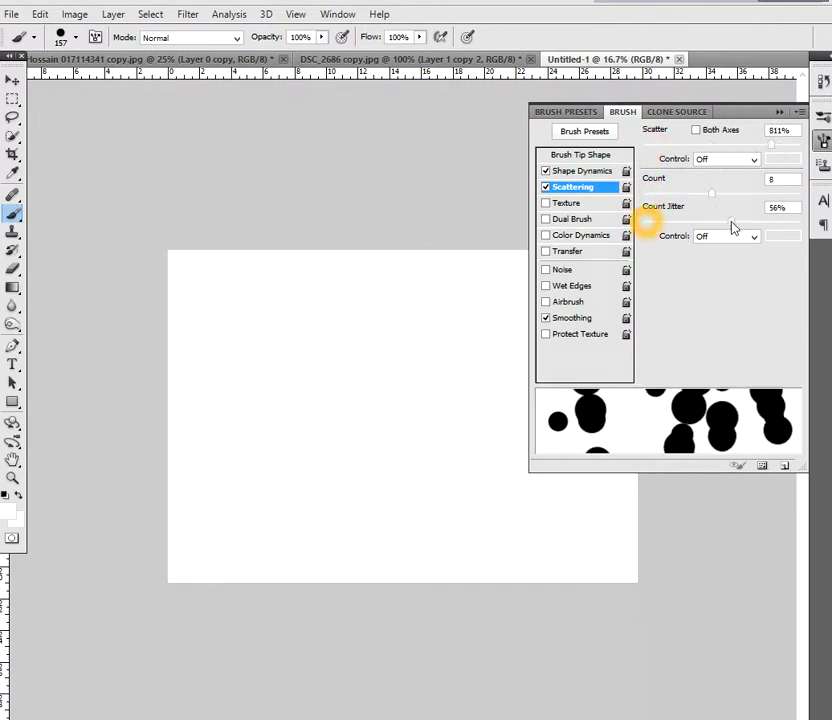
# Enable Color Dynamics with 90% foreground/background, 96% hue, 100% saturation and 99% brightness jitter, and +100% purity.
pyautogui.click(569, 238)
pyautogui.moveTo(767, 157); pyautogui.dragTo(785, 146)
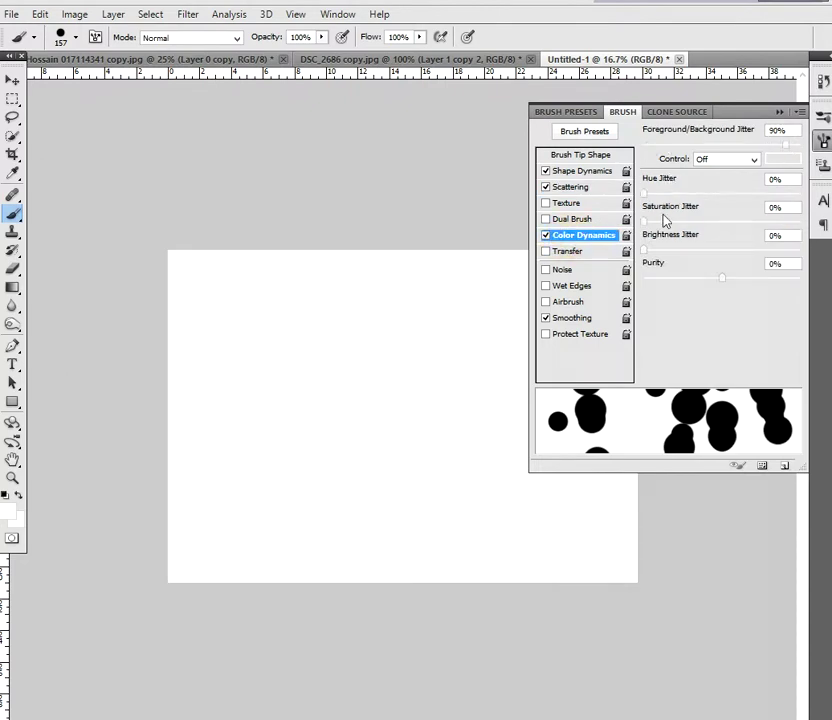
pyautogui.moveTo(648, 193); pyautogui.dragTo(796, 192)
pyautogui.moveTo(650, 221); pyautogui.dragTo(800, 221)
pyautogui.moveTo(667, 250)
pyautogui.mouseDown()
pyautogui.moveTo(799, 249)
pyautogui.moveTo(800, 277)
pyautogui.mouseUp()
# Paint scattered multicoloured dots across the white canvas with the 157 px hard brush and a yellow foreground colour.
pyautogui.rightClick(297, 435)
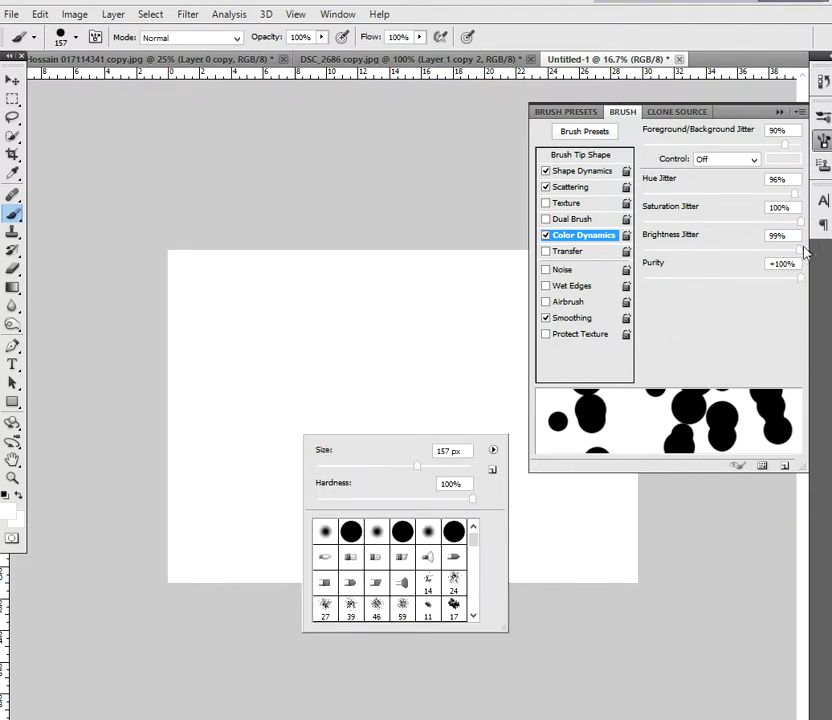
pyautogui.press('Escape')
pyautogui.moveTo(217, 503)
pyautogui.mouseDown()
pyautogui.moveTo(225, 429)
pyautogui.moveTo(300, 305)
pyautogui.mouseUp()
pyautogui.click(779, 112)
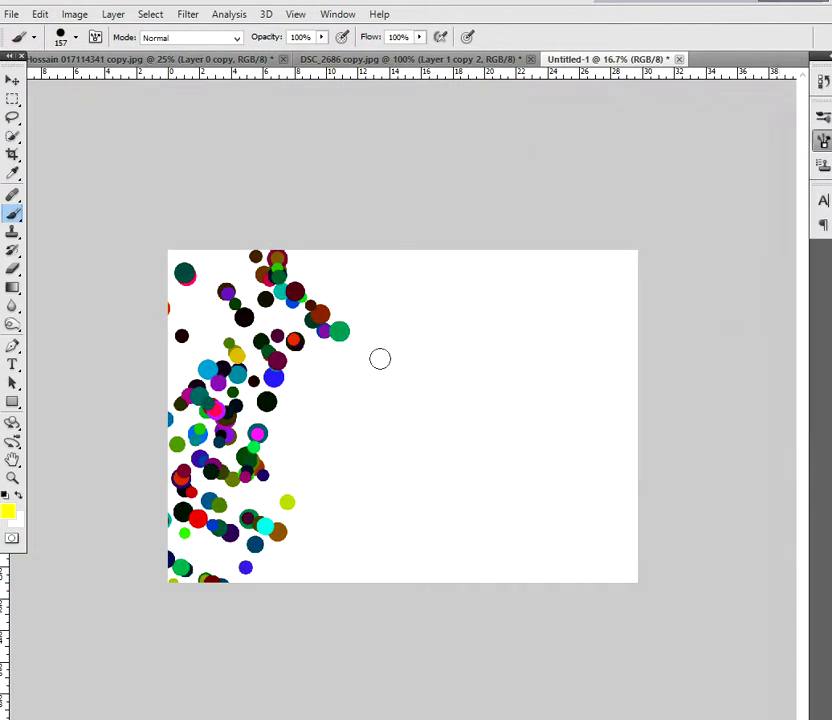
pyautogui.moveTo(277, 345)
pyautogui.mouseDown()
pyautogui.moveTo(466, 438)
pyautogui.moveTo(393, 402)
pyautogui.moveTo(478, 345)
pyautogui.moveTo(373, 405)
pyautogui.mouseUp()
# Set the brush to 96 px with 22% hardness and fill the canvas with smaller, softer multicoloured dots.
pyautogui.rightClick(381, 387)
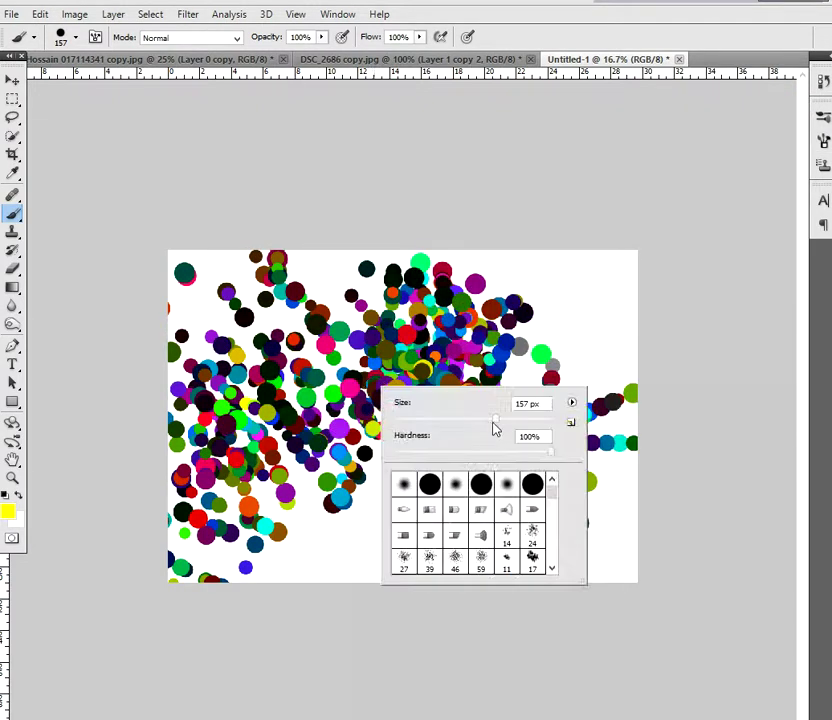
pyautogui.moveTo(459, 425); pyautogui.dragTo(463, 422)
pyautogui.moveTo(551, 453); pyautogui.dragTo(429, 453)
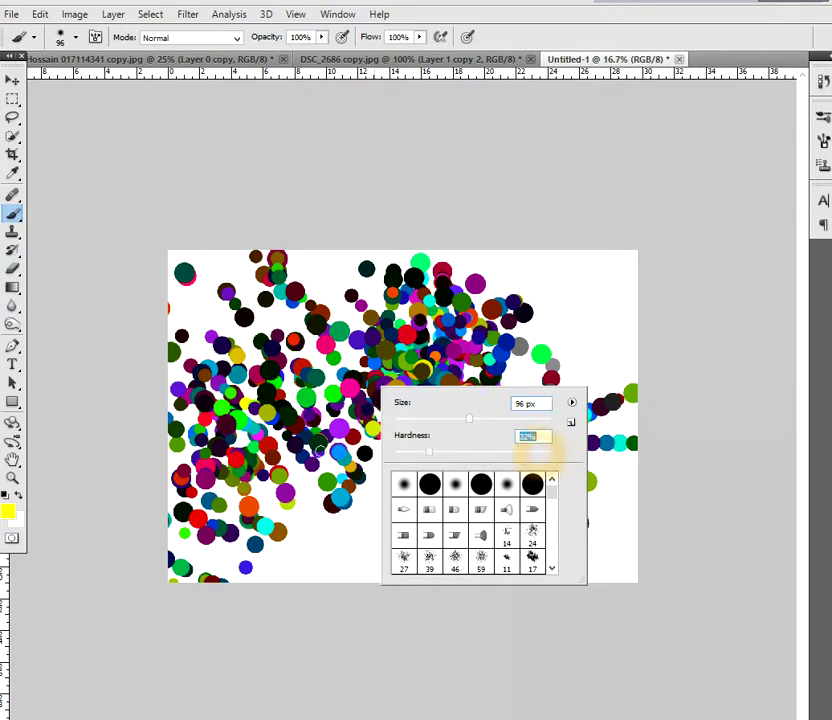
pyautogui.moveTo(240, 470)
pyautogui.mouseDown()
pyautogui.moveTo(395, 375)
pyautogui.moveTo(450, 269)
pyautogui.moveTo(420, 300)
pyautogui.moveTo(381, 389)
pyautogui.mouseUp()
pyautogui.moveTo(330, 345)
pyautogui.mouseDown()
pyautogui.moveTo(345, 397)
pyautogui.moveTo(400, 451)
pyautogui.moveTo(345, 450)
pyautogui.mouseUp()
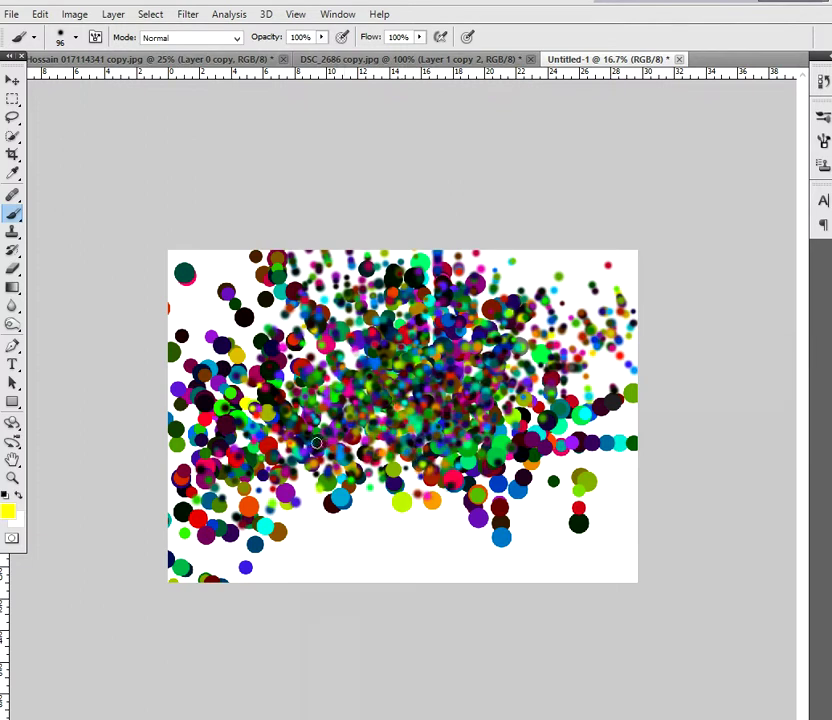
pyautogui.moveTo(345, 499)
pyautogui.mouseDown()
pyautogui.moveTo(510, 515)
pyautogui.moveTo(612, 430)
pyautogui.moveTo(572, 303)
pyautogui.moveTo(256, 458)
pyautogui.moveTo(300, 380)
pyautogui.moveTo(260, 400)
pyautogui.moveTo(230, 330)
pyautogui.moveTo(260, 280)
pyautogui.mouseUp()
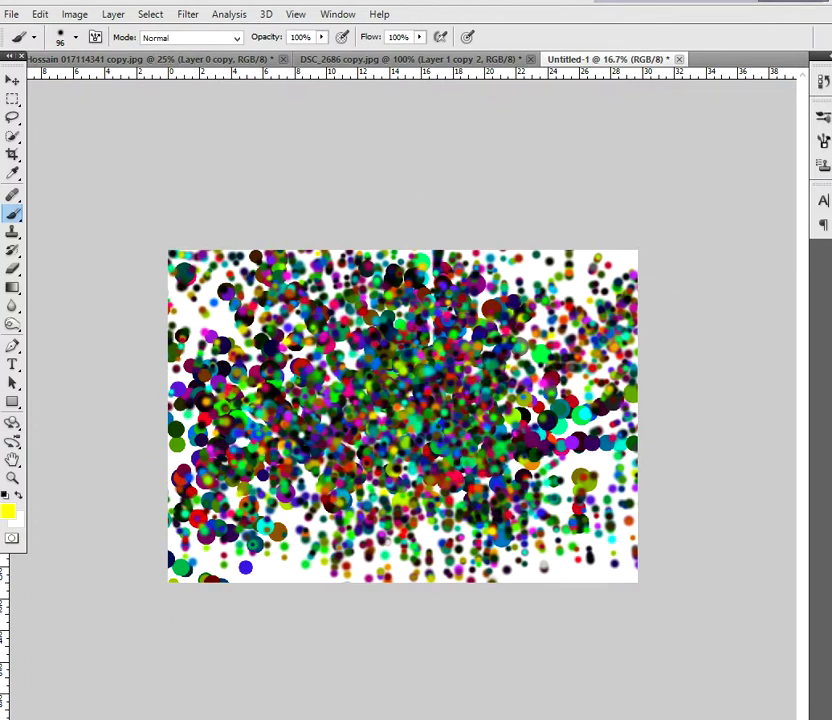
# Duplicate the painted background onto a new layer and apply Motion Blur at a 0° angle with a distance of 409 pixels.
pyautogui.hotkey('ctrl', 'shift', 'alt', 'n')
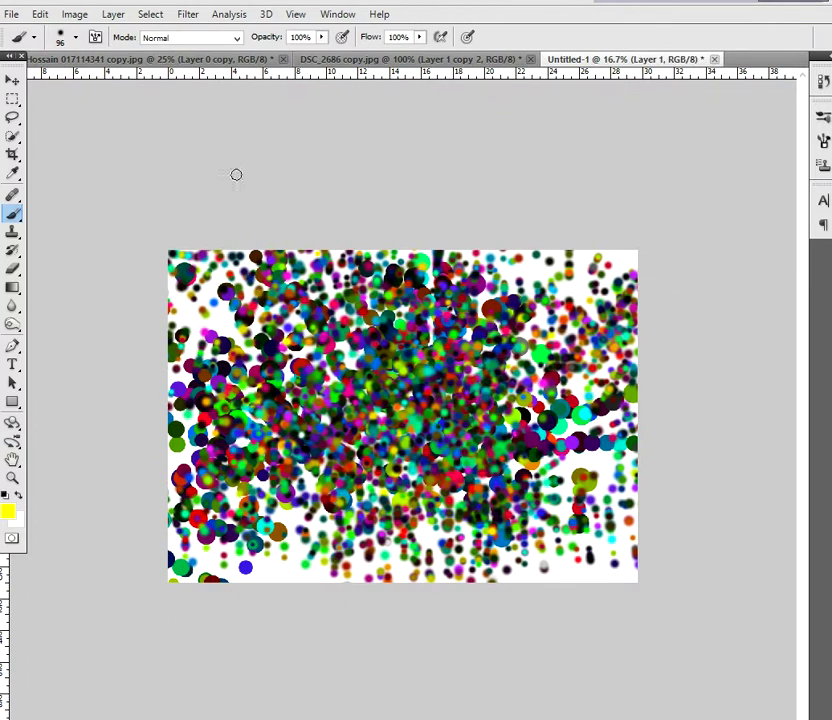
pyautogui.click(187, 14)
pyautogui.moveTo(213, 162)
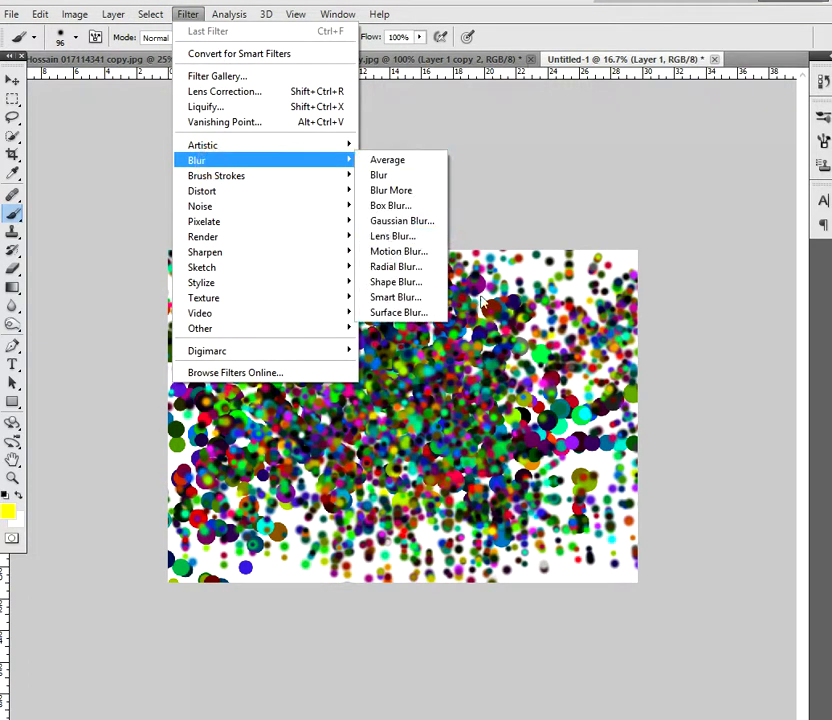
pyautogui.click(417, 252)
pyautogui.moveTo(423, 428); pyautogui.dragTo(458, 430)
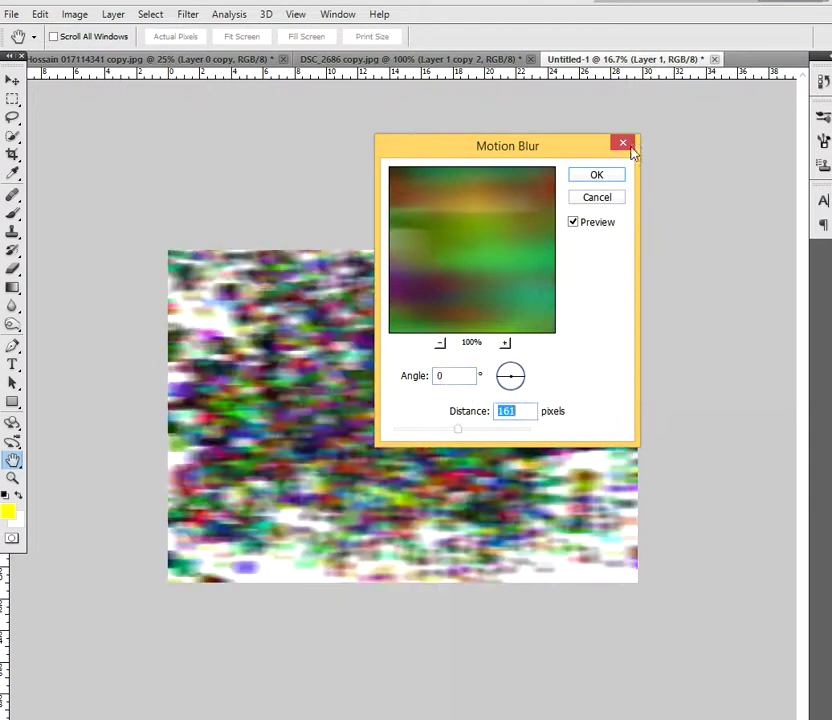
pyautogui.click(592, 174)
pyautogui.moveTo(457, 432); pyautogui.dragTo(490, 433)
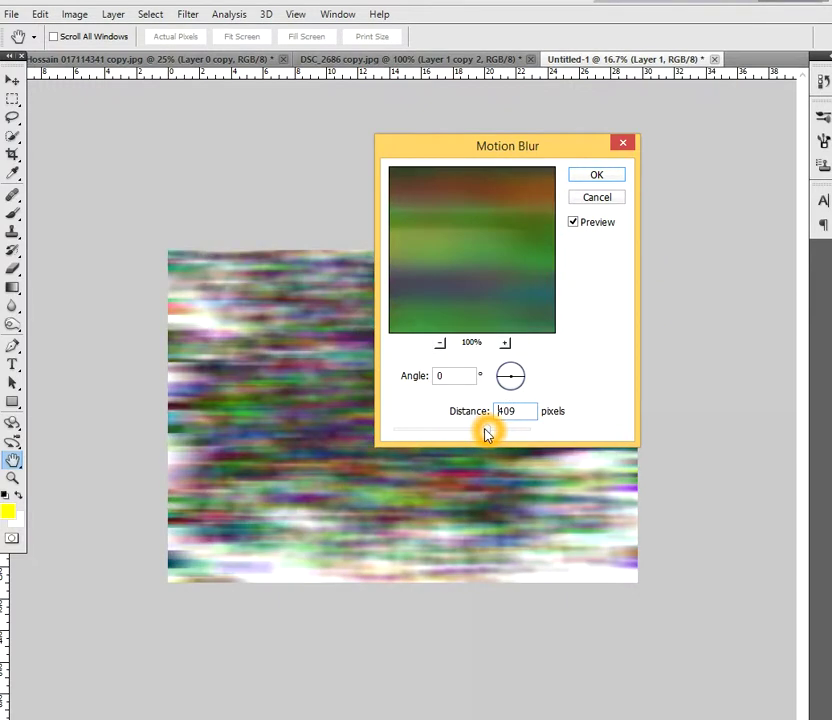
pyautogui.click(596, 176)
pyautogui.press('b')
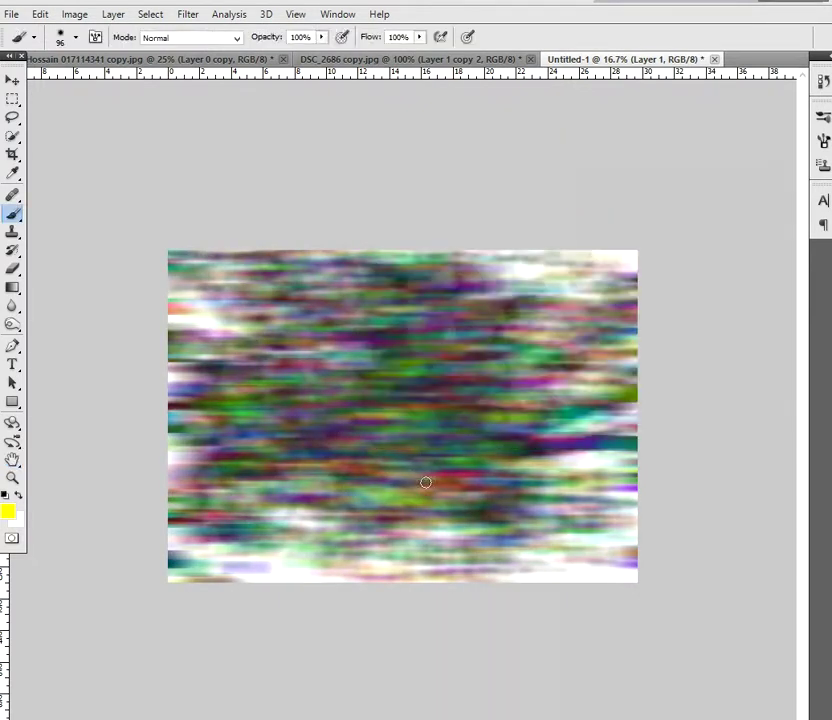
# Duplicate the blurred layer and rotate the copy -90° so its streaks run vertically.
pyautogui.hotkey('ctrl', 'j')
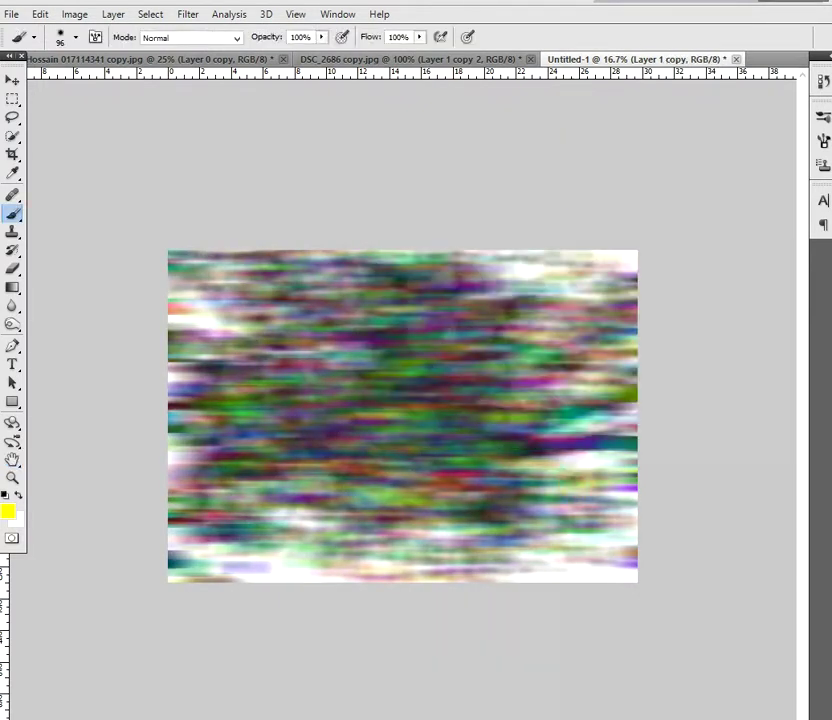
pyautogui.hotkey('ctrl', 't')
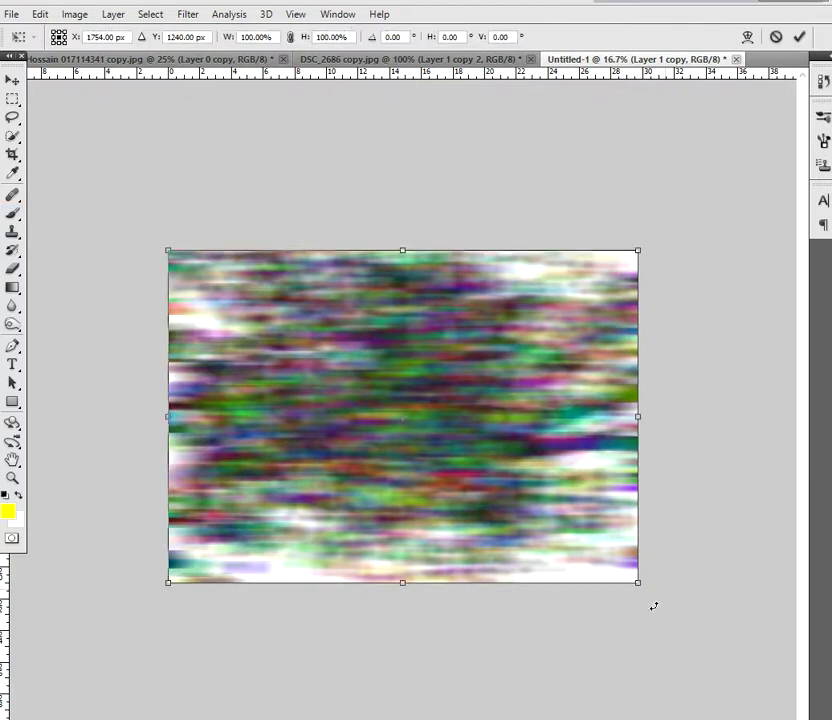
pyautogui.click(646, 594)
pyautogui.press('Return')
pyautogui.click(653, 585)
pyautogui.hotkey('ctrl', 't')
pyautogui.click(640, 589)
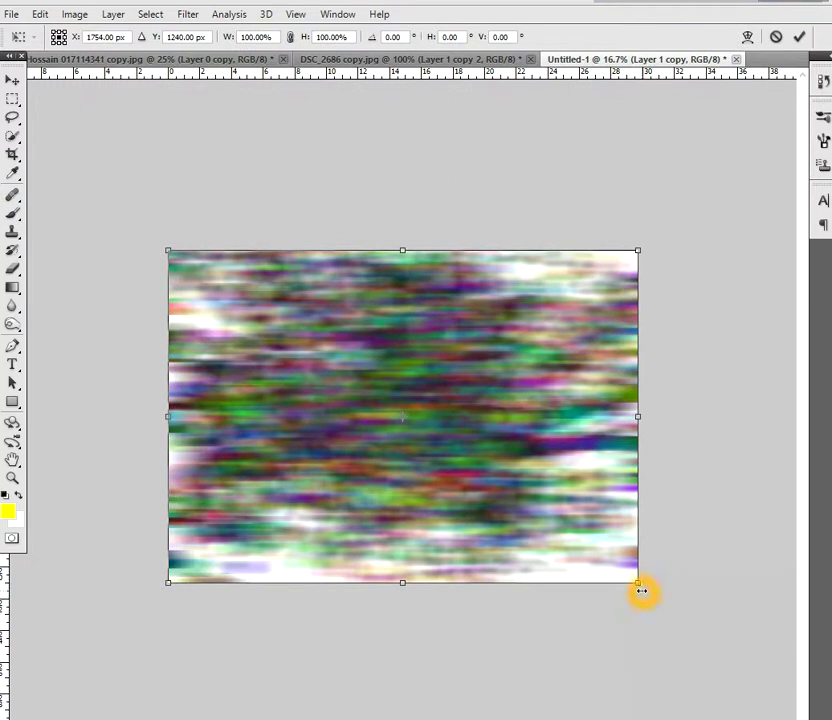
pyautogui.click(641, 590)
pyautogui.click(643, 589)
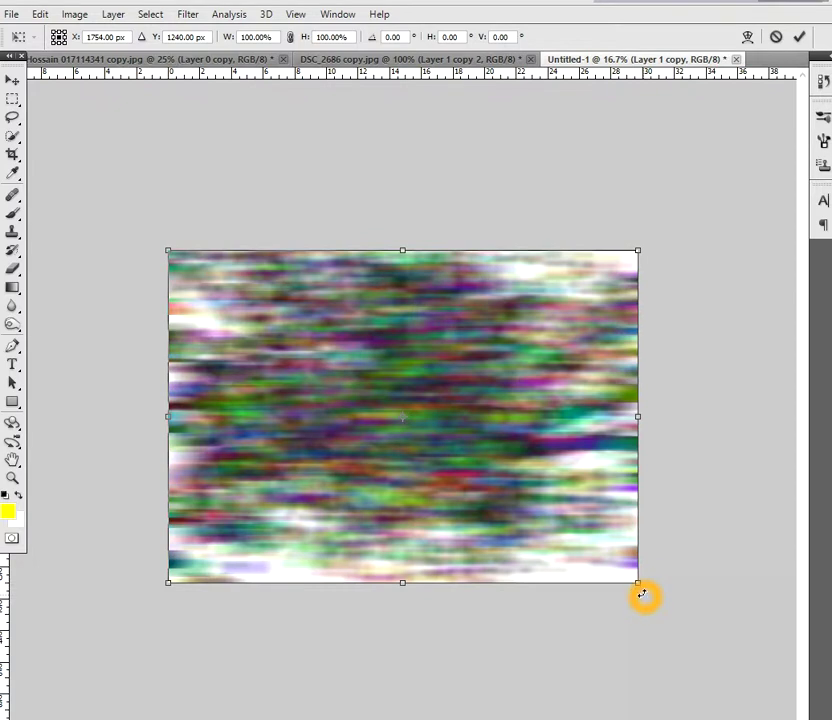
pyautogui.moveTo(643, 594); pyautogui.dragTo(539, 210)
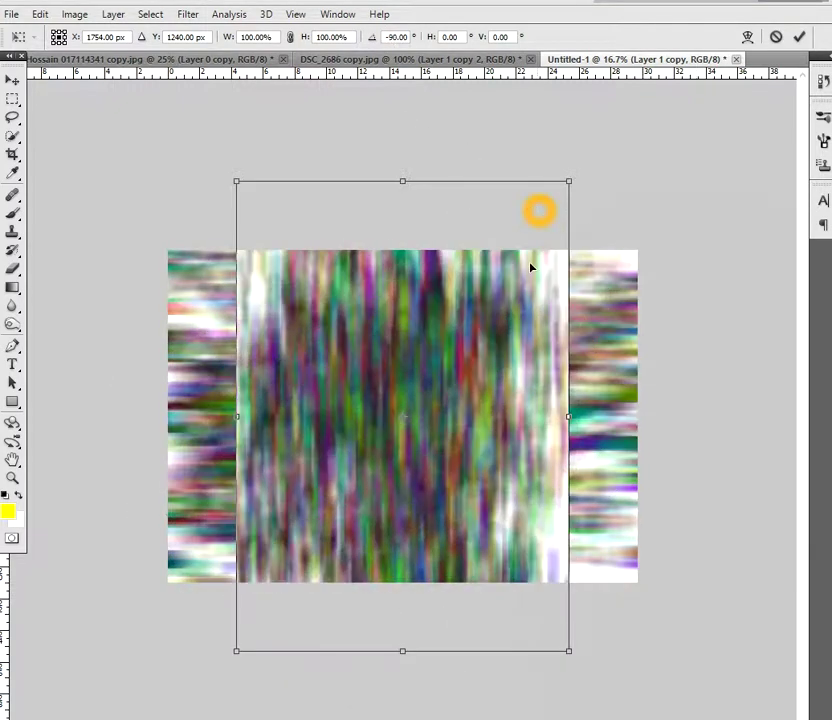
# Stretch the rotated copy to 164.80% height so it covers the full width of the canvas.
pyautogui.moveTo(565, 413); pyautogui.dragTo(676, 414)
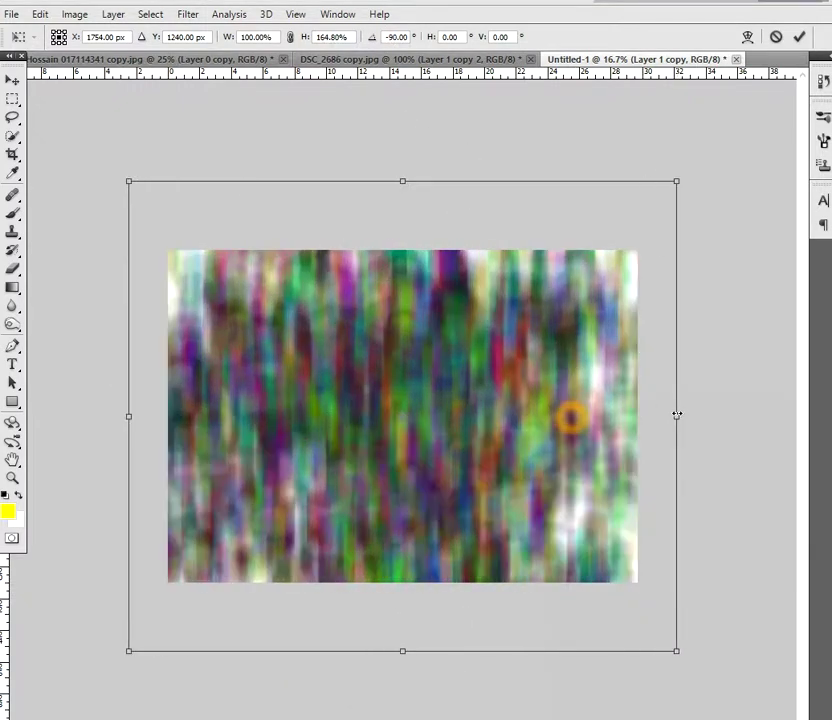
pyautogui.press('b')
pyautogui.press('Return')
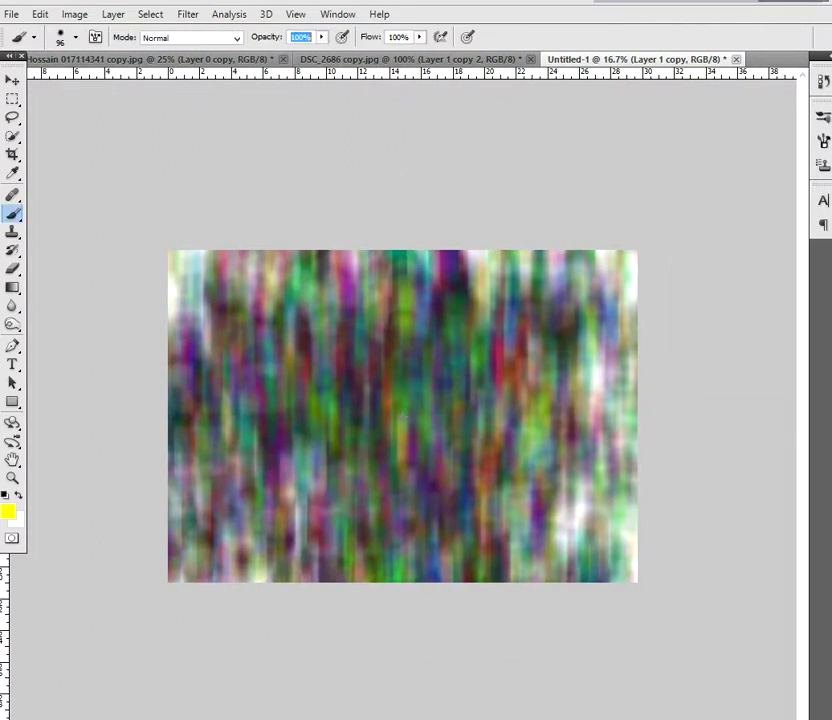
# Try different blend modes on the vertical-streak layer to weave it with the horizontal streaks, and merge it down.
pyautogui.click(831, 397)
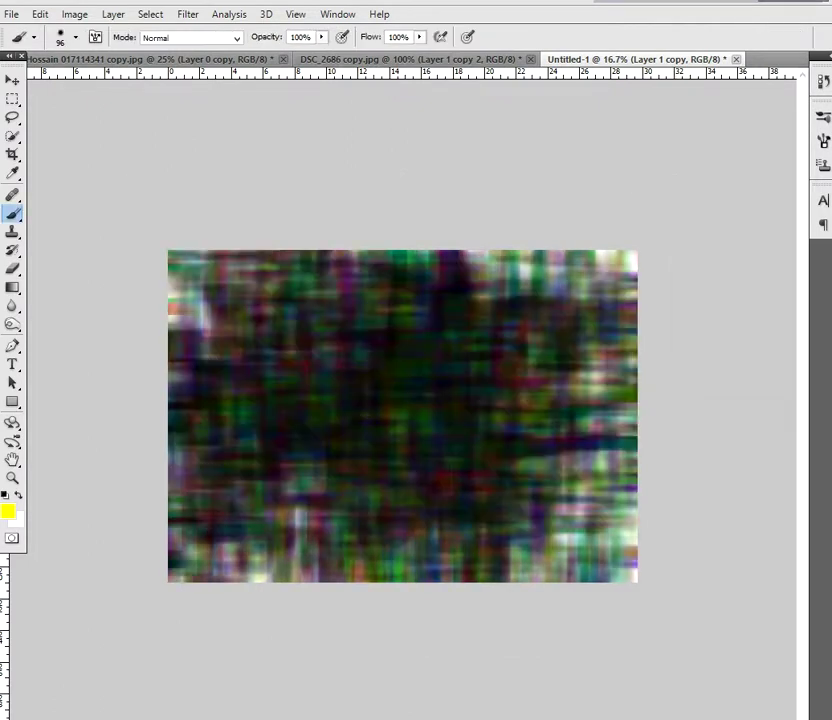
pyautogui.press('Down')
pyautogui.press('Down')
pyautogui.press('Down')
pyautogui.press('Down')
pyautogui.press('Up')
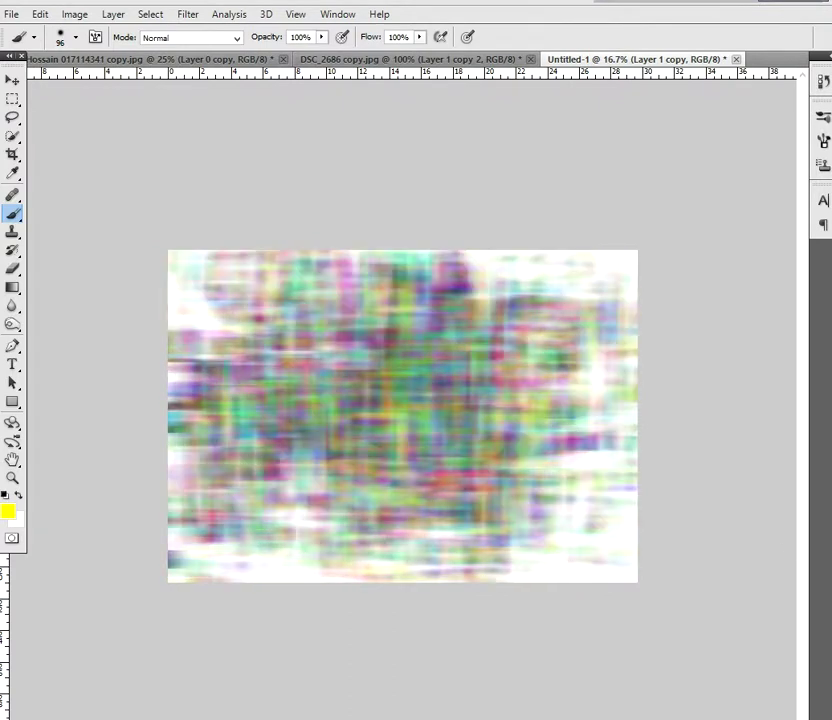
pyautogui.press('Down')
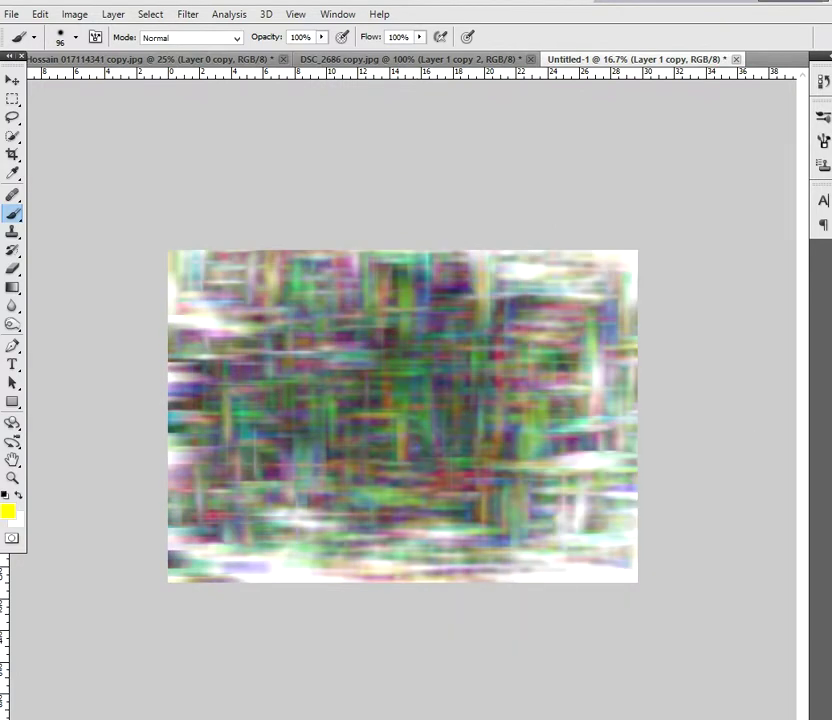
pyautogui.hotkey('ctrl', 'e')
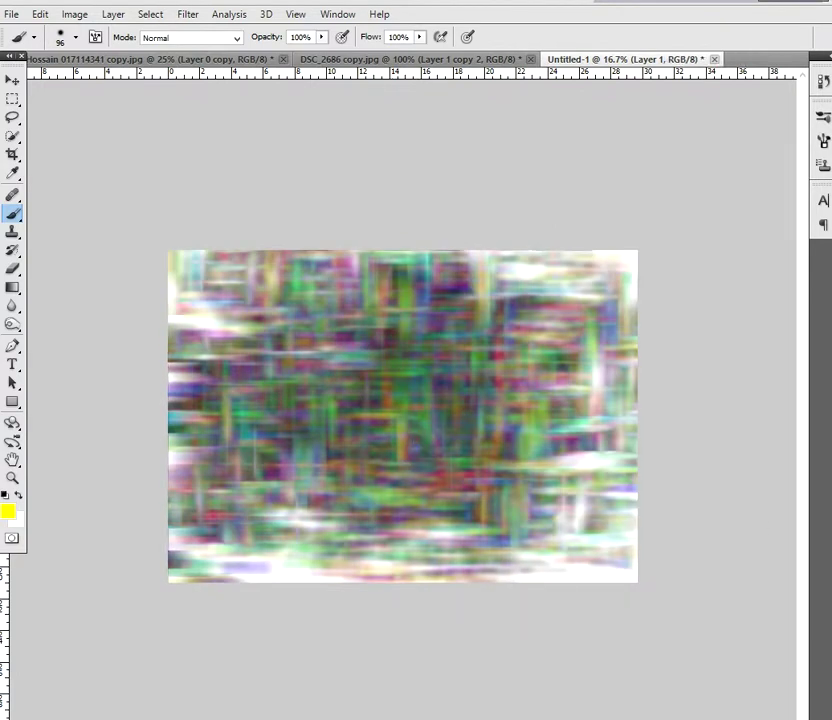
# Add a new layer and paint a diagonal trail of dots from the canvas's lower-left to upper-right corner with a 76 px brush.
pyautogui.hotkey('ctrl', 'shift', 'n')
pyautogui.press('Return')
pyautogui.moveTo(180, 566)
pyautogui.mouseDown()
pyautogui.moveTo(262, 518)
pyautogui.moveTo(444, 494)
pyautogui.moveTo(508, 513)
pyautogui.moveTo(590, 470)
pyautogui.mouseUp()
pyautogui.hotkey('ctrl', 'z')
pyautogui.rightClick(532, 378)
pyautogui.moveTo(622, 410); pyautogui.dragTo(612, 408)
pyautogui.click(169, 568)
pyautogui.moveTo(169, 568)
pyautogui.mouseDown()
pyautogui.moveTo(225, 494)
pyautogui.moveTo(391, 427)
pyautogui.moveTo(456, 375)
pyautogui.moveTo(507, 367)
pyautogui.moveTo(640, 230)
pyautogui.mouseUp()
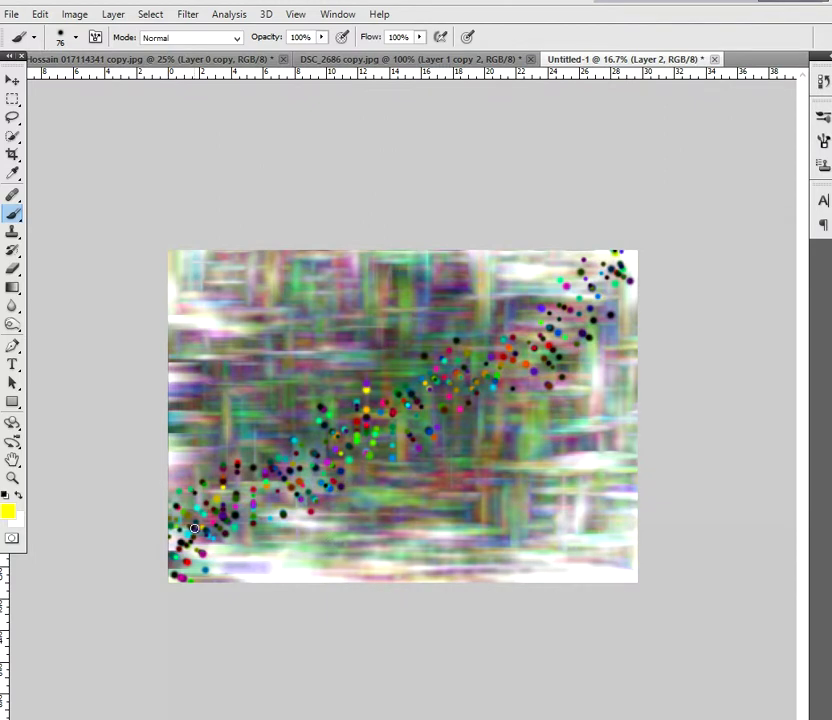
# Paint a second, finer dot trail along the same diagonal with a 46 px brush and intensify the dots' colours.
pyautogui.rightClick(277, 577)
pyautogui.click(251, 562)
pyautogui.click(163, 568)
pyautogui.moveTo(163, 568)
pyautogui.mouseDown()
pyautogui.moveTo(574, 299)
pyautogui.moveTo(648, 268)
pyautogui.mouseUp()
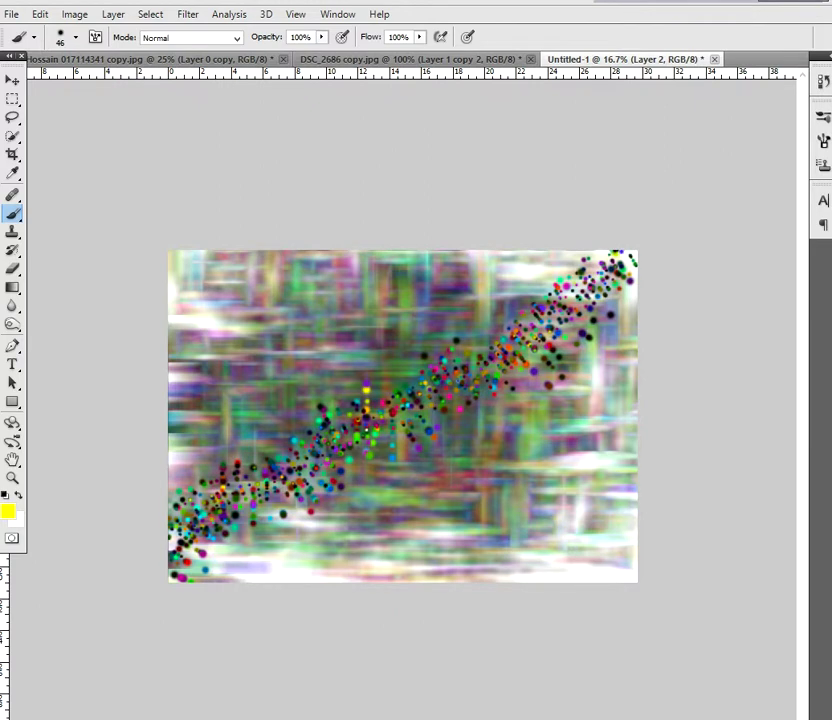
pyautogui.hotkey('ctrl', 'f')
pyautogui.hotkey('ctrl', 'z')
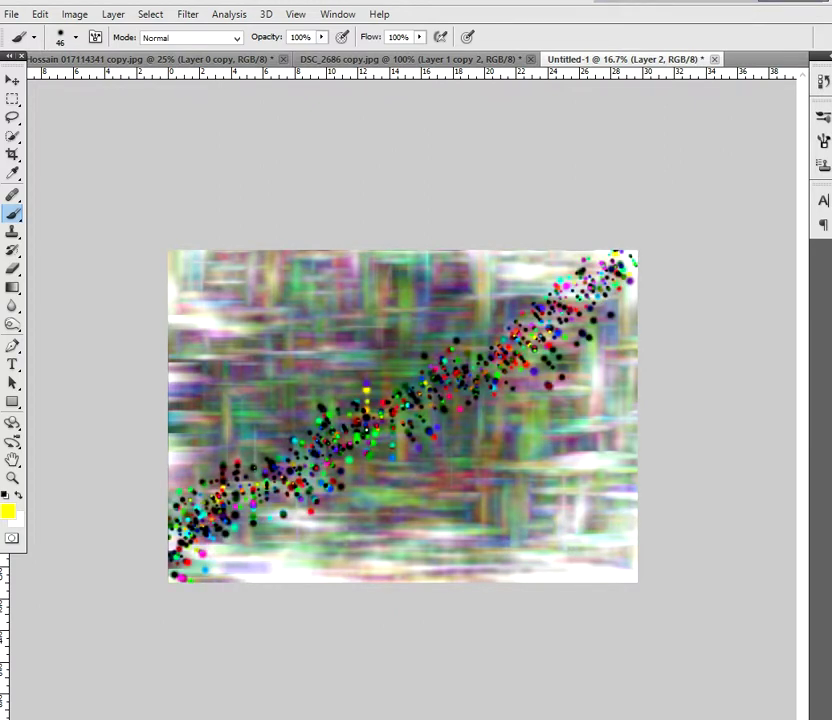
# Turn off Auto-Select for the Move tool, undoing the accidental shift of the streak layer.
pyautogui.click(12, 79)
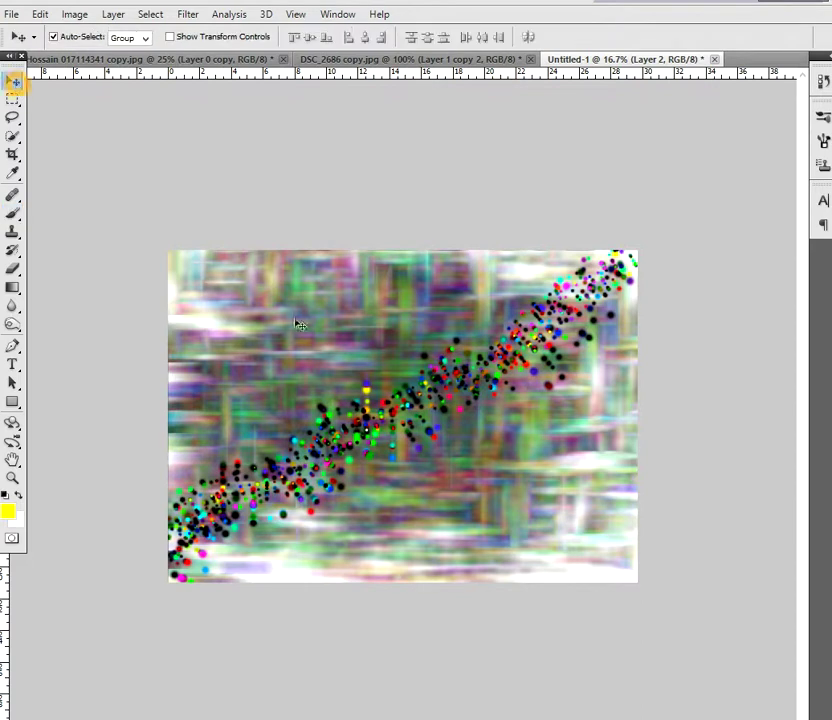
pyautogui.moveTo(423, 403); pyautogui.dragTo(396, 385)
pyautogui.hotkey('ctrl', 'z')
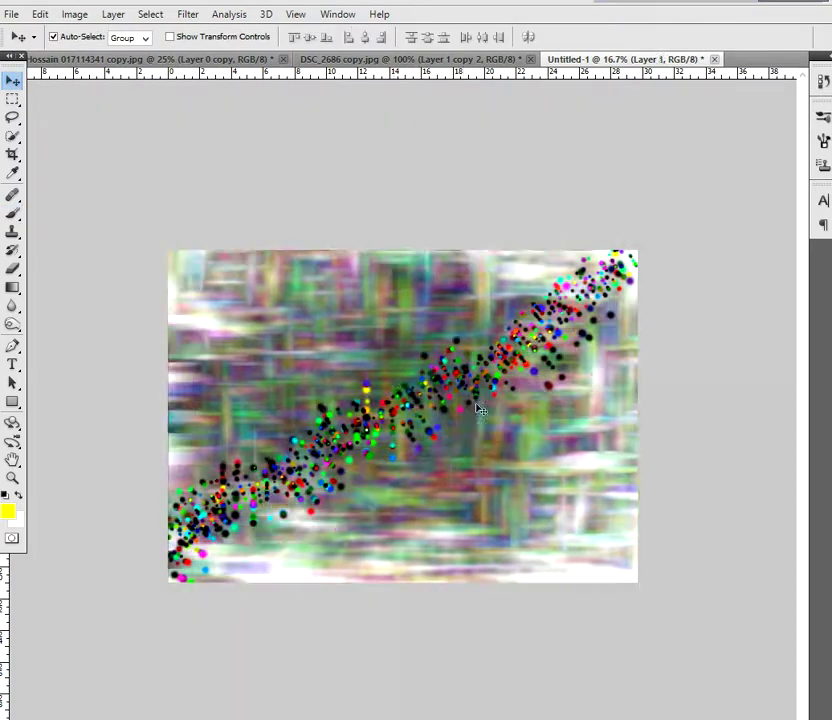
pyautogui.click(54, 36)
# Duplicate the dot trail layer, scale the copy down and place it over the middle of the diagonal.
pyautogui.moveTo(447, 358); pyautogui.dragTo(415, 344)
pyautogui.hotkey('ctrl', 't')
pyautogui.moveTo(600, 230); pyautogui.dragTo(510, 294)
pyautogui.moveTo(447, 357); pyautogui.dragTo(459, 375)
pyautogui.doubleClick(455, 371)
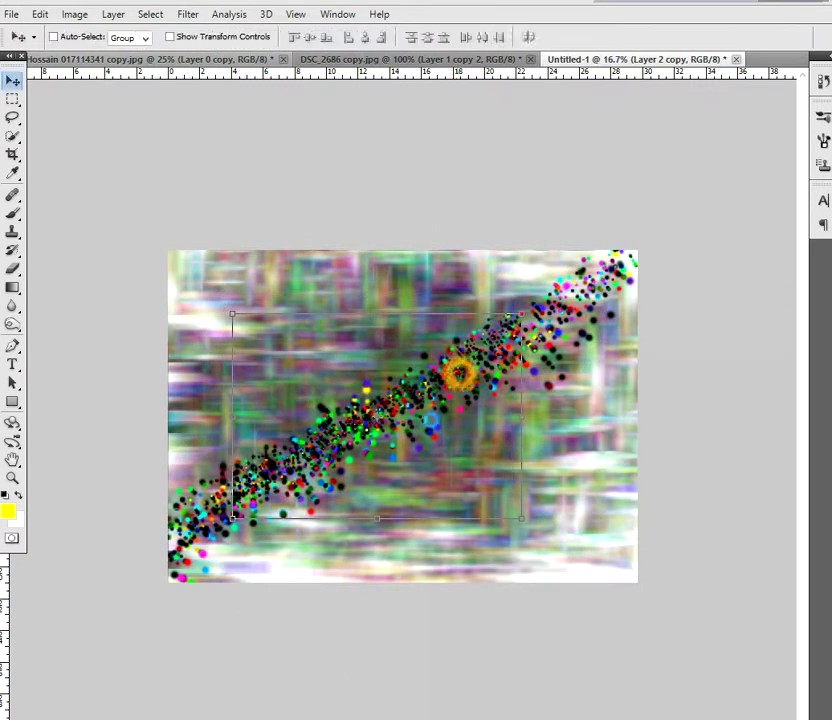
# Duplicate the smaller dot trail repeatedly and spread the copies over the centre and lower-right part of the canvas.
pyautogui.click(383, 423)
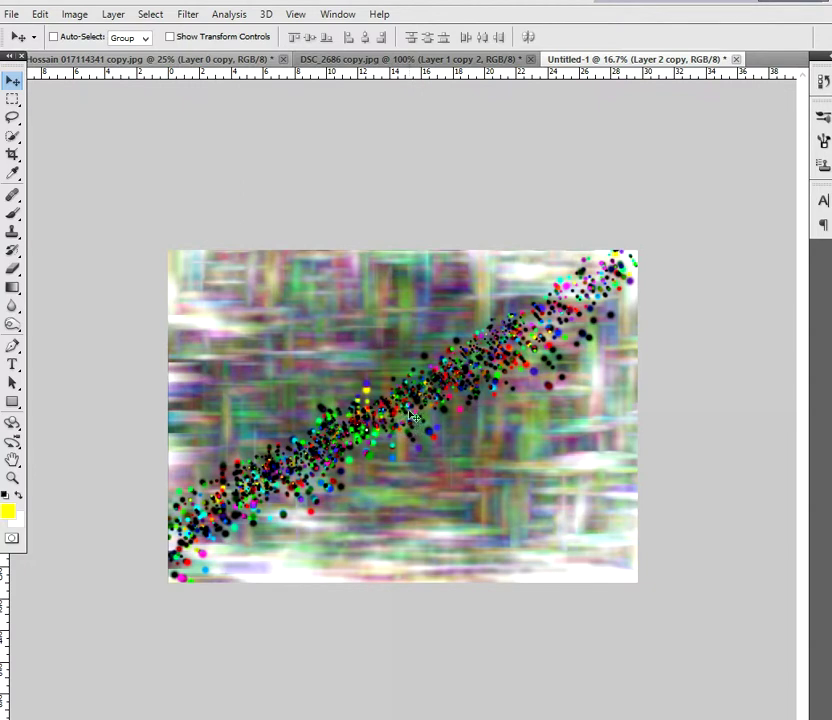
pyautogui.click(403, 394)
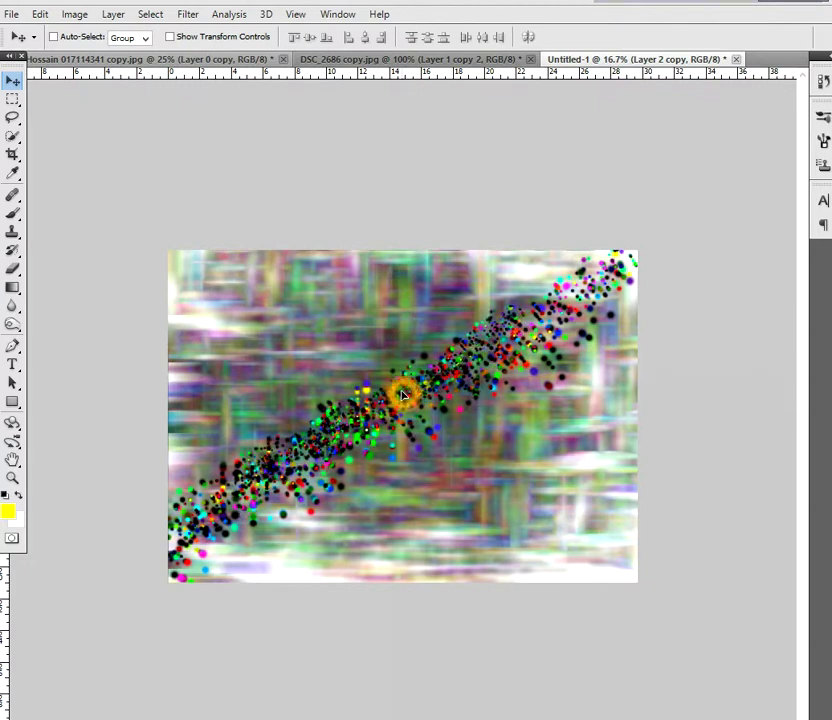
pyautogui.moveTo(392, 410); pyautogui.dragTo(455, 527)
pyautogui.moveTo(559, 442); pyautogui.dragTo(630, 460)
pyautogui.moveTo(540, 515); pyautogui.dragTo(435, 350)
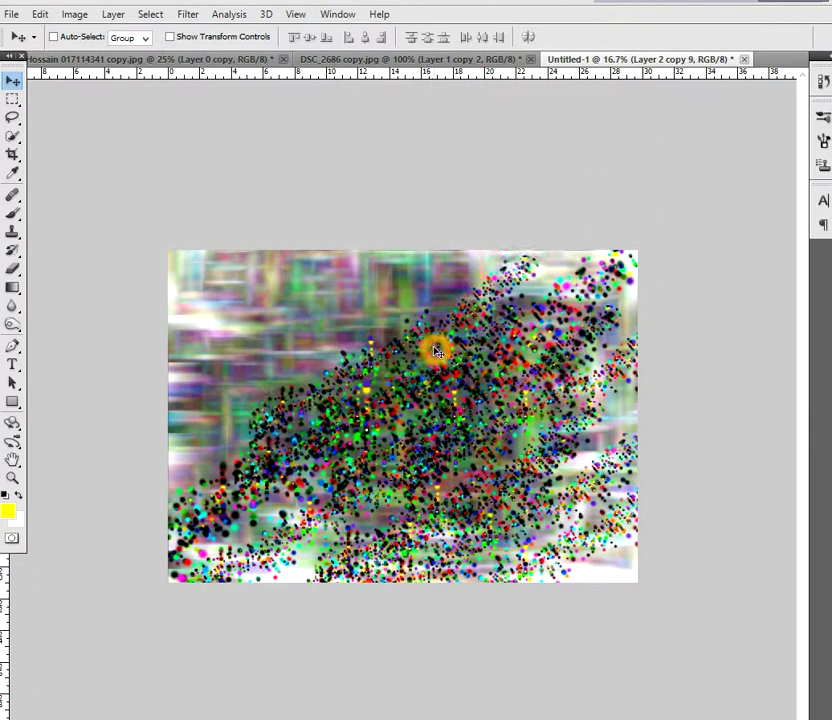
# Stretch the latest dot trail copy to about 190% width and 234% height, rotated about -41°, and position it over the canvas.
pyautogui.hotkey('ctrl', 't')
pyautogui.moveTo(394, 257); pyautogui.dragTo(395, 1)
pyautogui.moveTo(546, 443); pyautogui.dragTo(383, 429)
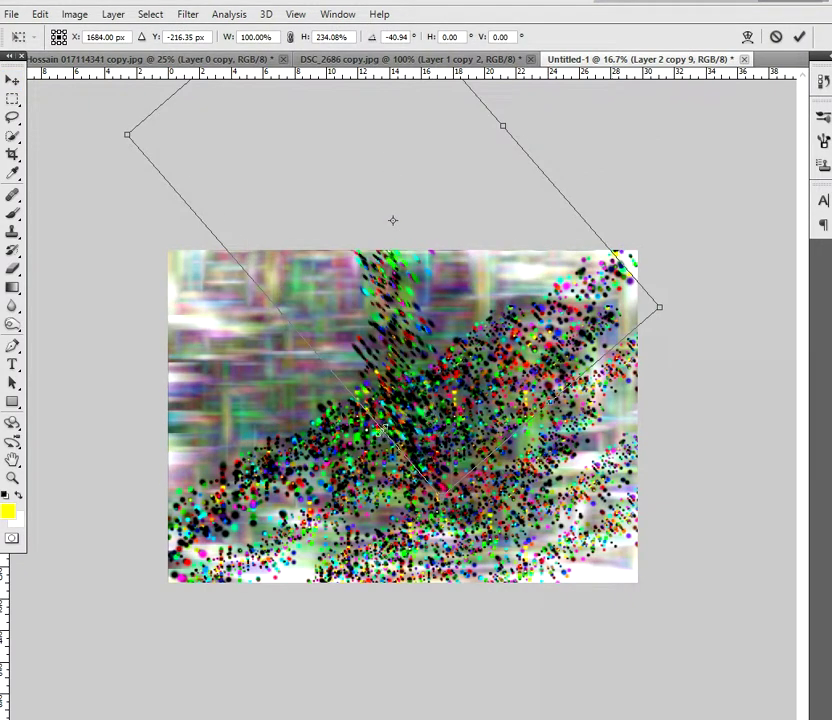
pyautogui.moveTo(293, 331); pyautogui.dragTo(115, 525)
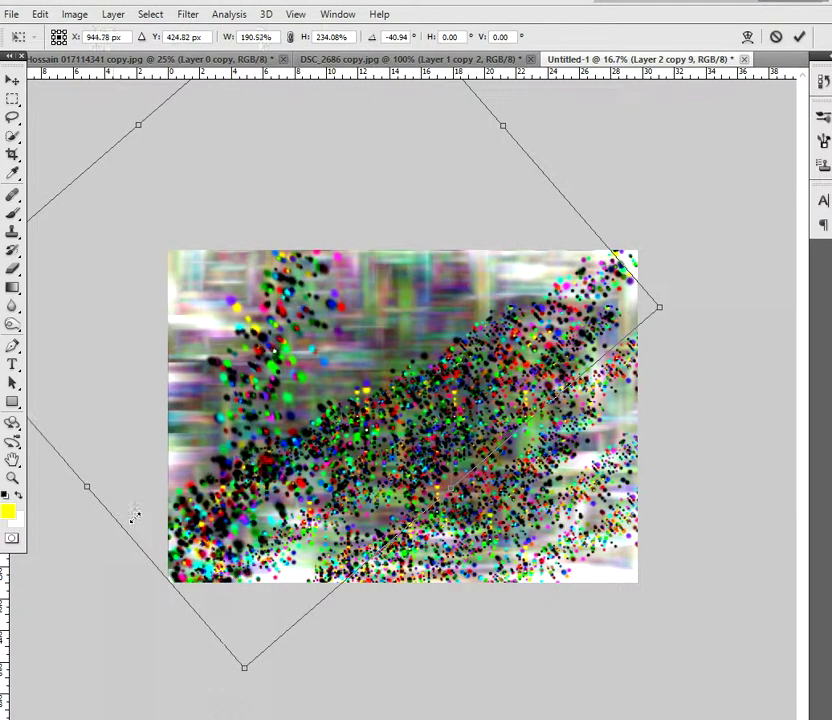
pyautogui.moveTo(335, 327); pyautogui.dragTo(501, 350)
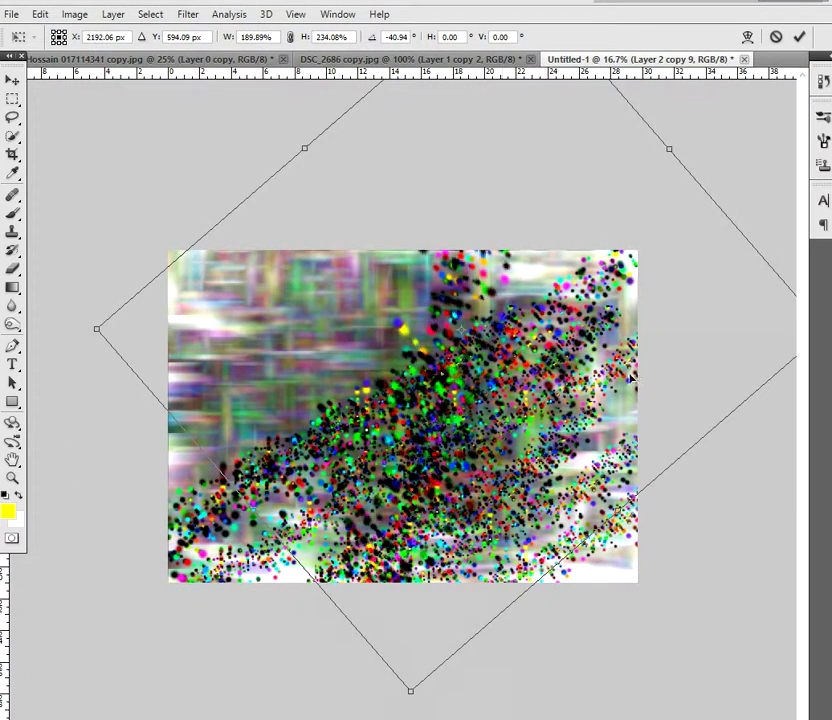
pyautogui.doubleClick(613, 448)
# Duplicate the enlarged dot trail and spread the copies over the upper-left and left part of the canvas.
pyautogui.moveTo(460, 321)
pyautogui.mouseDown()
pyautogui.moveTo(237, 376)
pyautogui.moveTo(319, 388)
pyautogui.moveTo(315, 360)
pyautogui.mouseUp()
pyautogui.moveTo(265, 327); pyautogui.dragTo(207, 311)
pyautogui.click(533, 441)
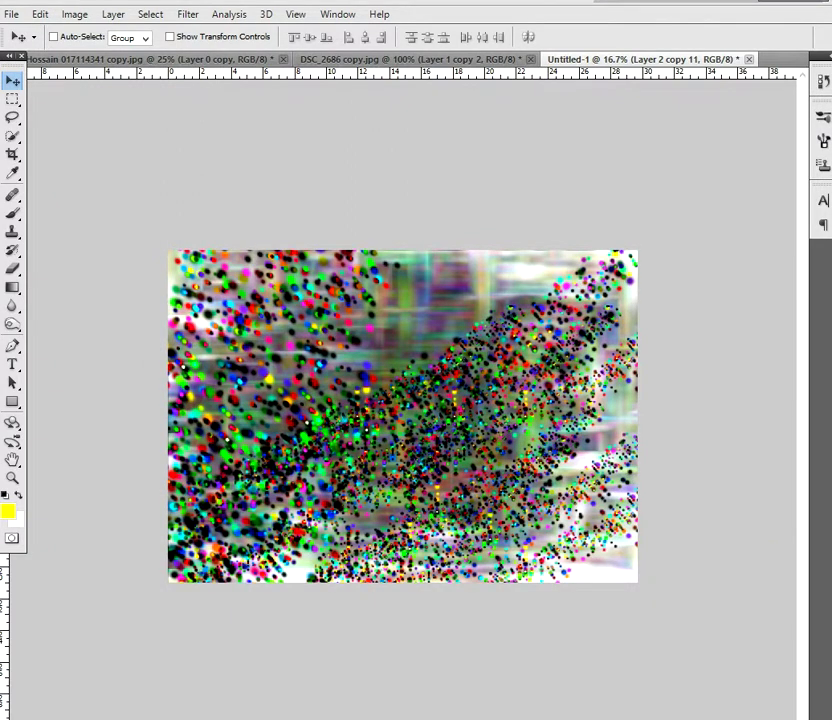
# Select the dot trail and streak layers together and merge them into a single layer.
pyautogui.keyDown('shift'); pyautogui.click(831, 440); pyautogui.keyUp('shift')
pyautogui.hotkey('alt', '[')
pyautogui.hotkey('alt', '[')
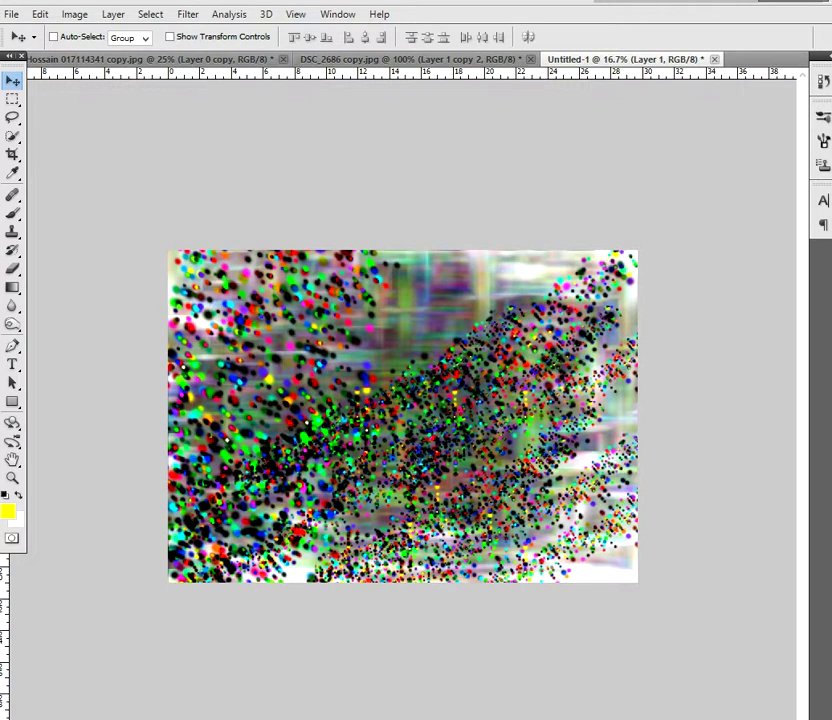
# Add a new layer above the merged artwork and fill it entirely with yellow.
pyautogui.hotkey('ctrl', 'shift', 'n')
pyautogui.press('Return')
pyautogui.hotkey('shift', 'F5')
pyautogui.press('Return')
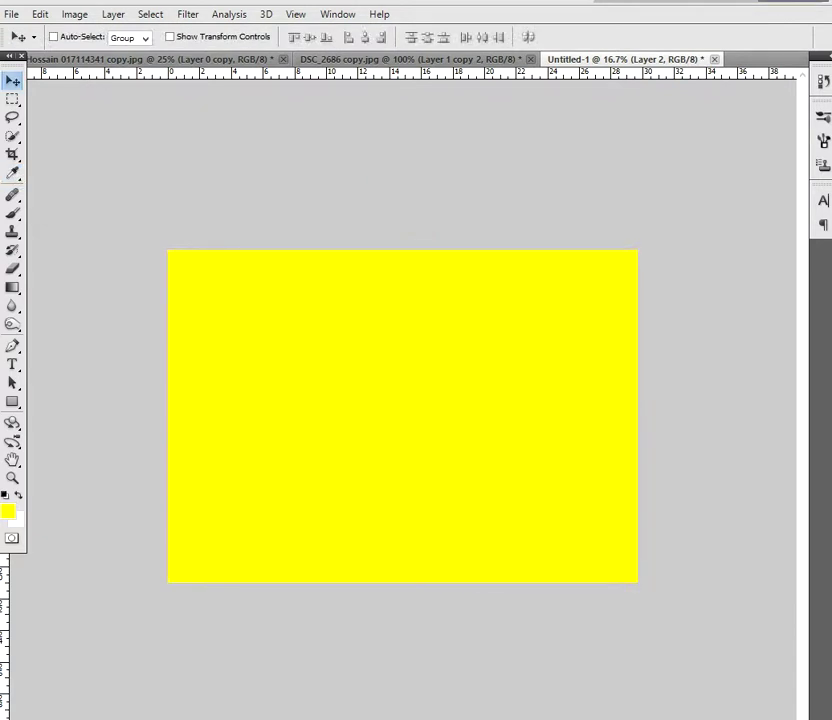
# Cycle the yellow layer's blend mode to one that turns the artwork beneath deep blue and black.
pyautogui.hotkey('ctrl', 'z')
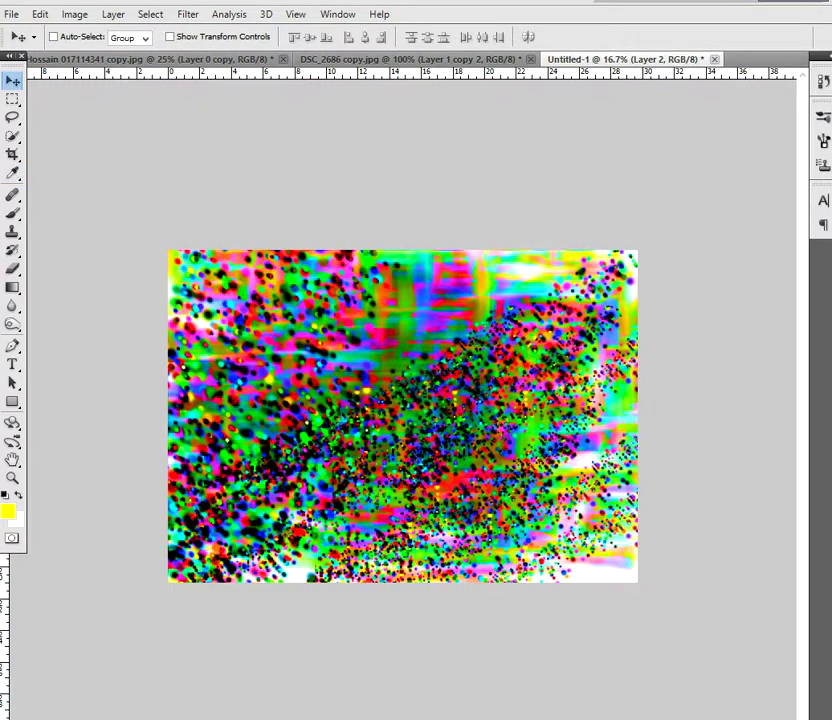
pyautogui.hotkey('shift', '-')
pyautogui.hotkey('shift', '-')
pyautogui.hotkey('shift', '-')
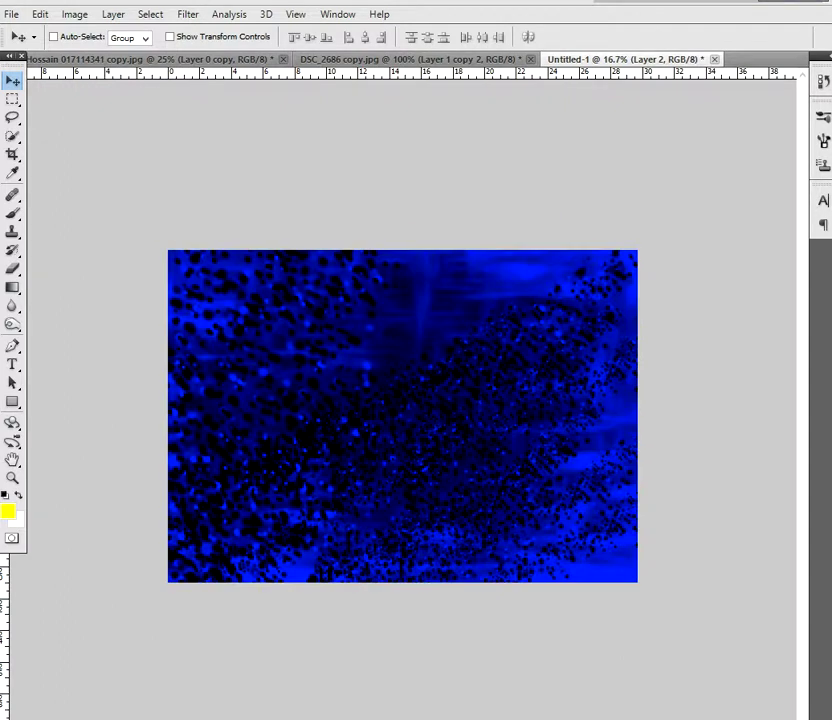
pyautogui.click(12, 478)
pyautogui.click(394, 420)
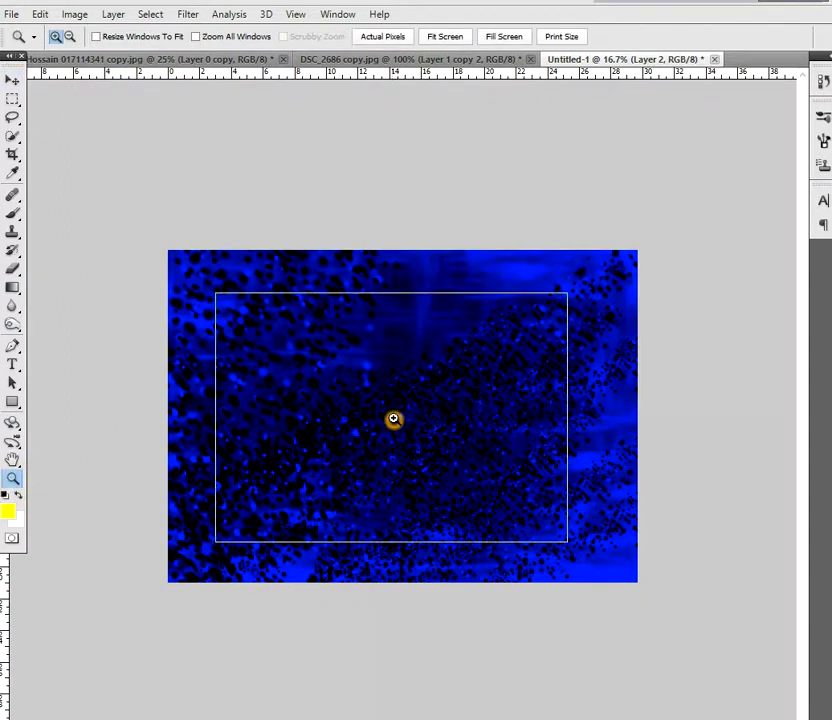
pyautogui.click(470, 421)
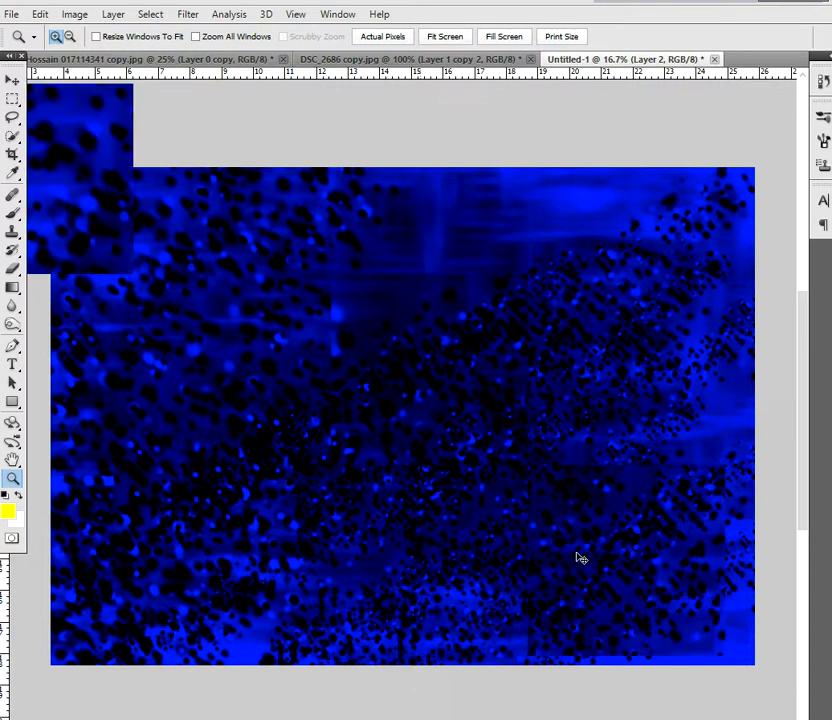
pyautogui.click(433, 486)
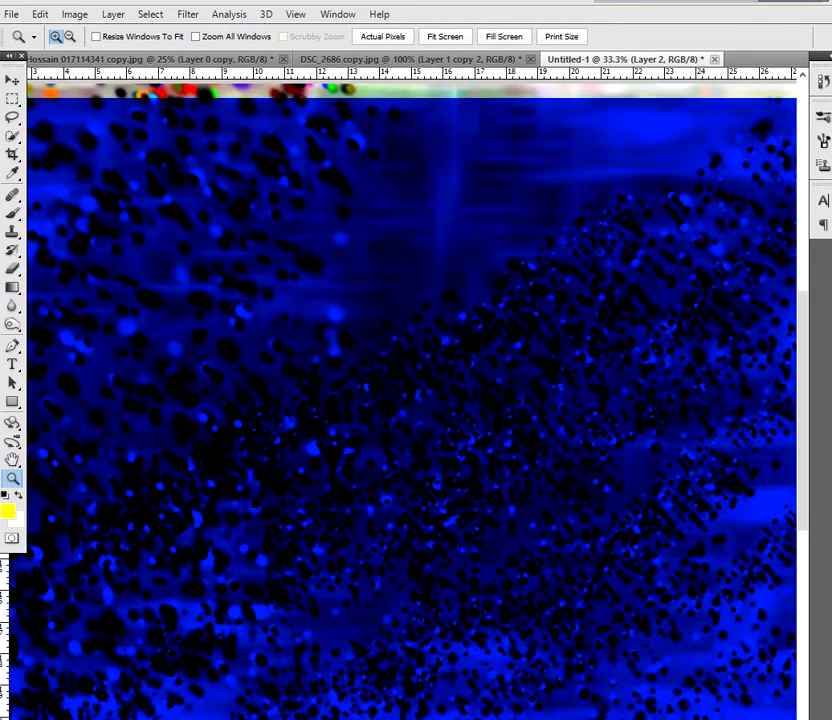
pyautogui.press('n')
pyautogui.hotkey('ctrl', 'alt', 'shift', 'n')
pyautogui.click(652, 561)
pyautogui.click(622, 555)
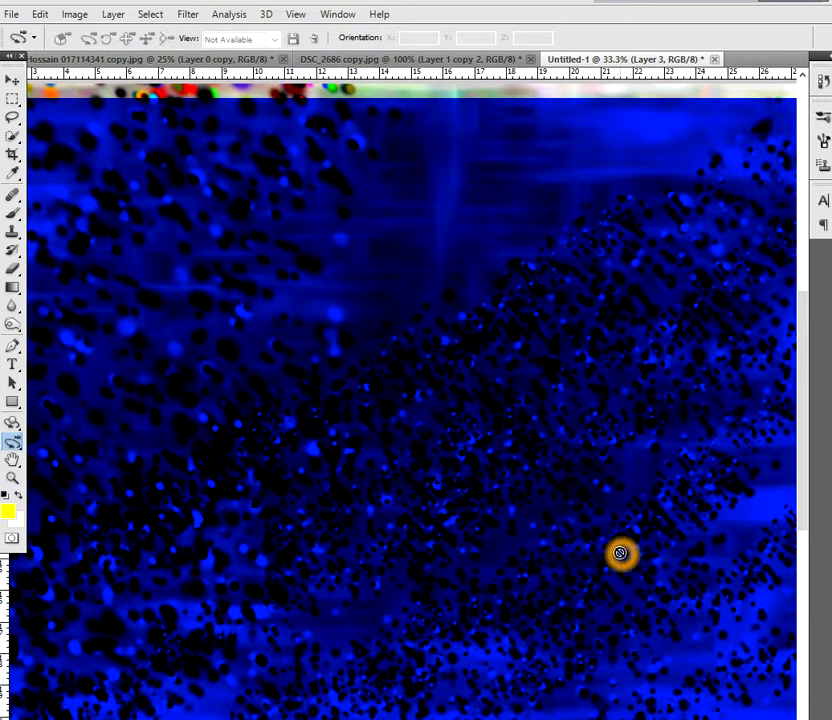
pyautogui.click(306, 589)
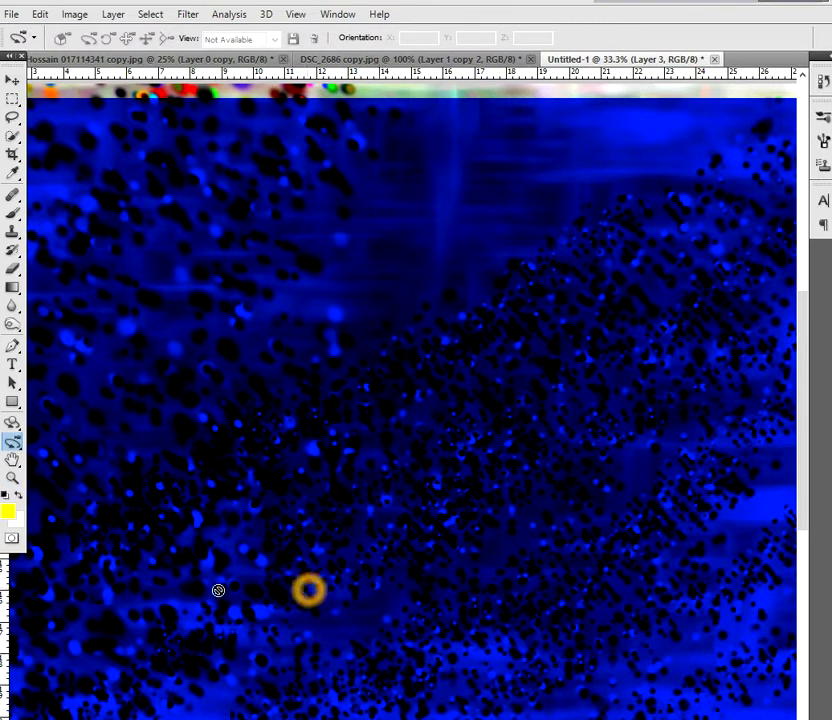
pyautogui.click(378, 546)
pyautogui.click(22, 481)
pyautogui.click(169, 470)
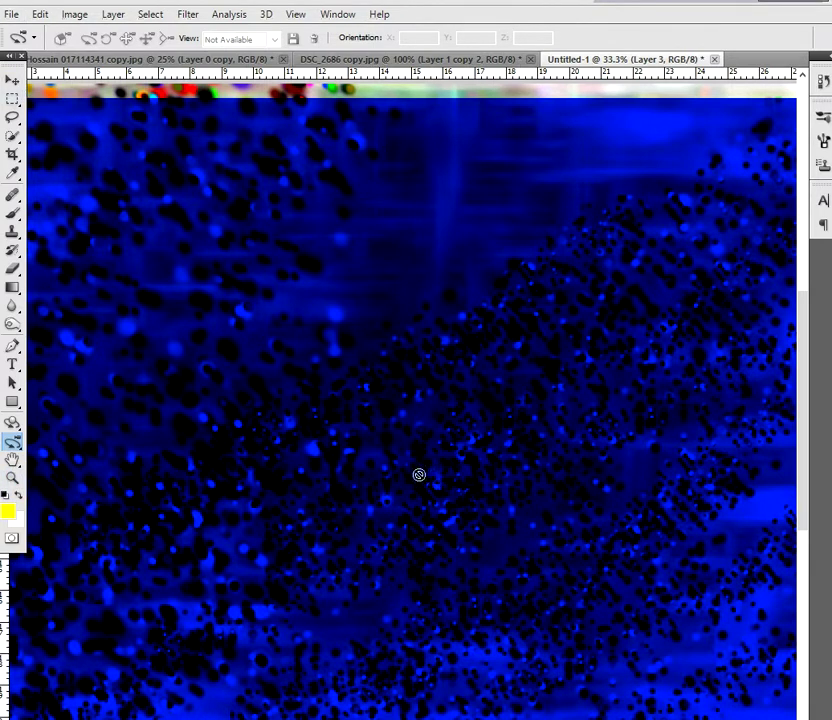
pyautogui.click(267, 531)
pyautogui.hotkey('ctrl', '-')
pyautogui.hotkey('ctrl', '-')
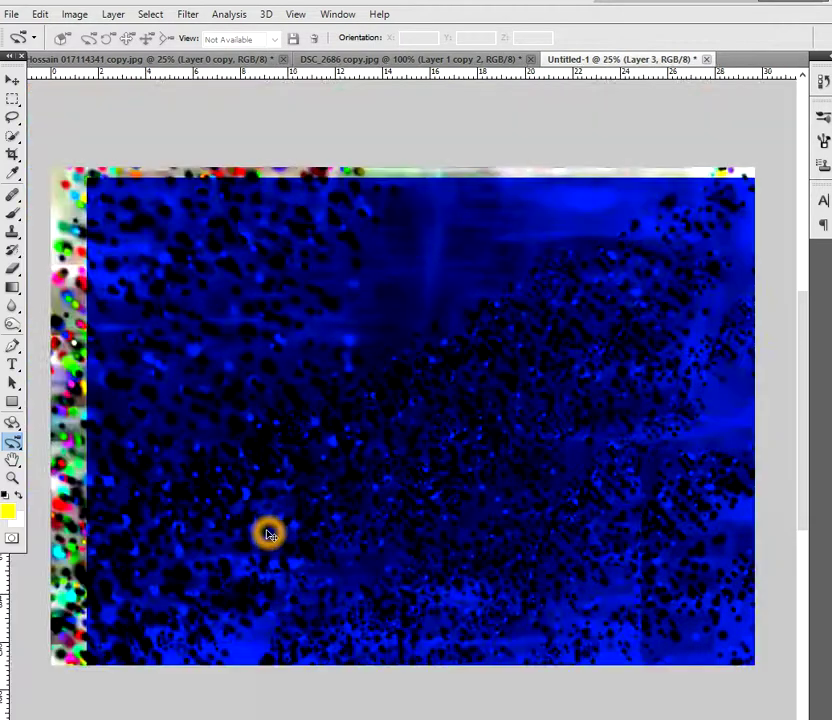
pyautogui.click(19, 83)
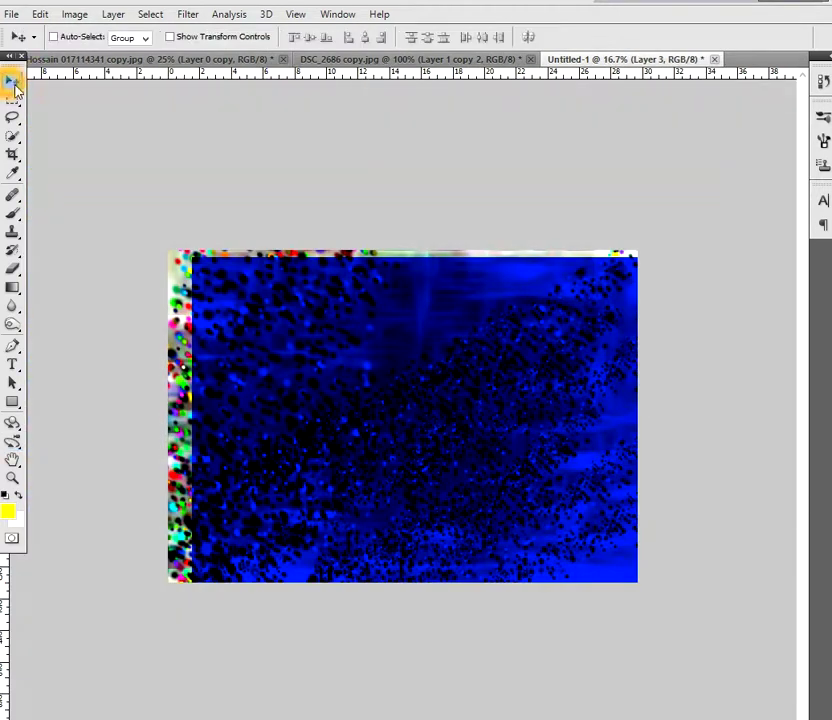
pyautogui.click(337, 352)
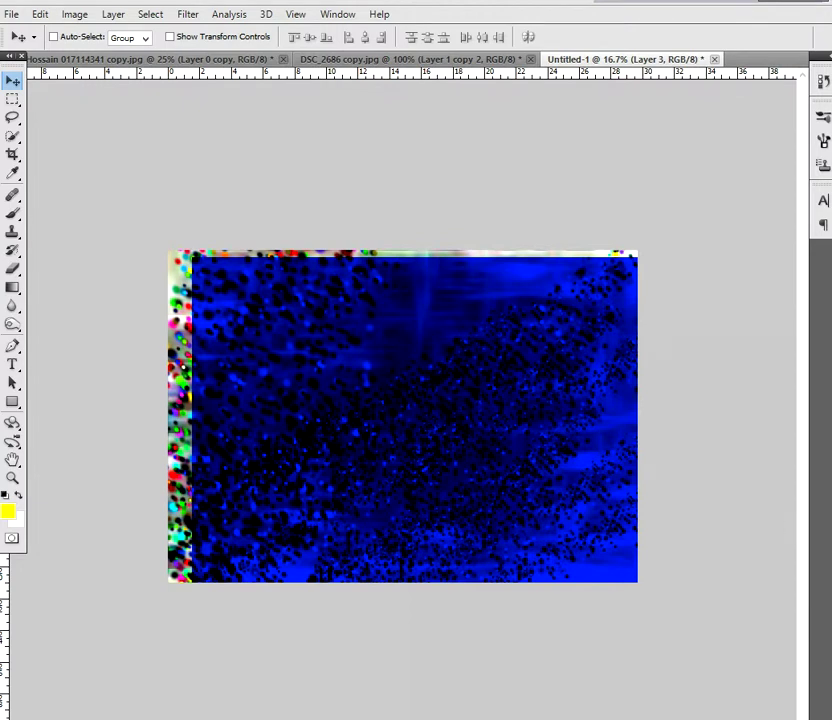
pyautogui.moveTo(463, 431); pyautogui.dragTo(436, 427)
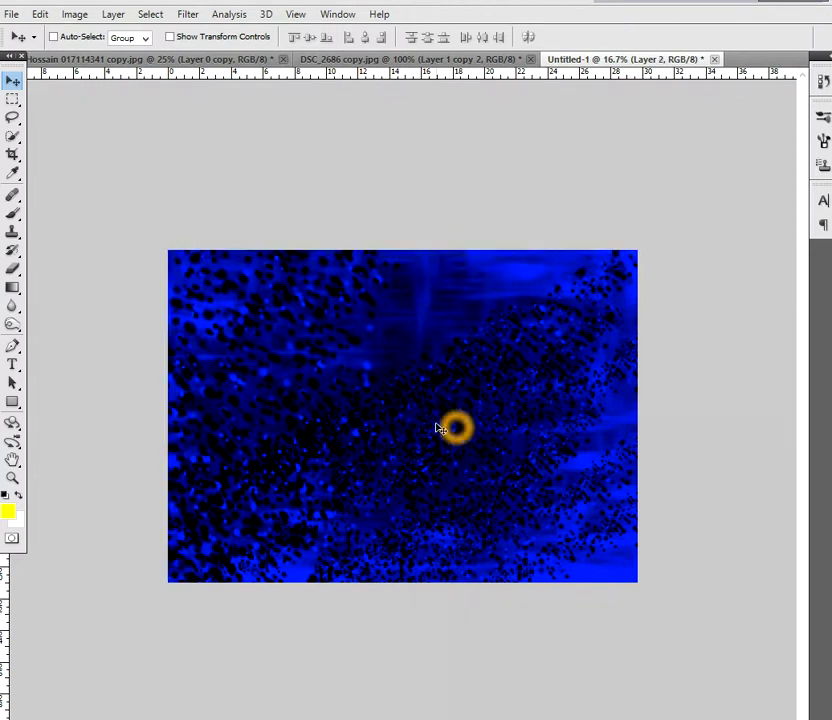
# Add a new layer and paint a vertical trail of scattered coloured dots on it with the 46 px brush.
pyautogui.click(12, 478)
pyautogui.click(358, 424)
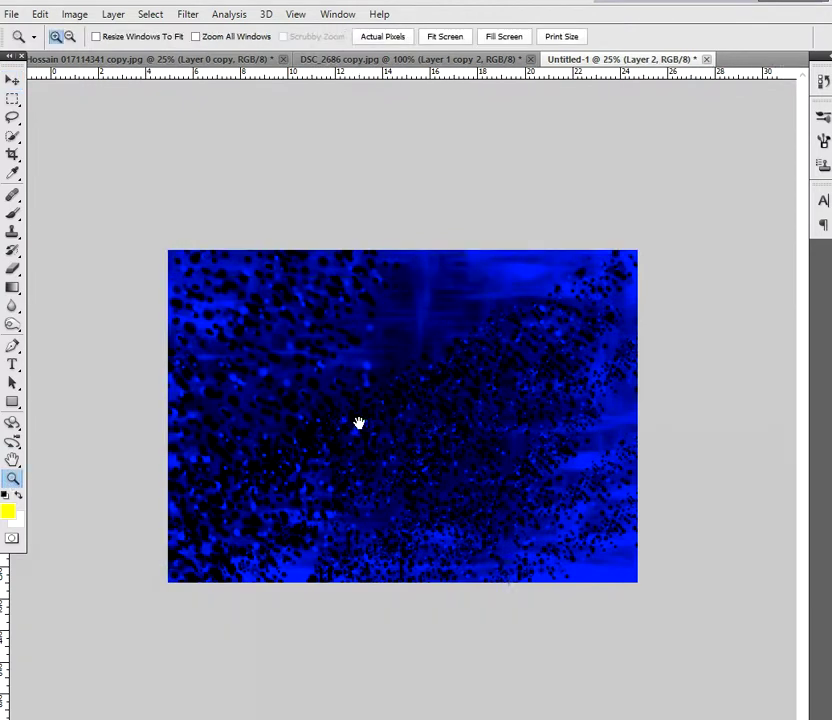
pyautogui.hotkey('ctrl', 'alt', 'shift', 'n')
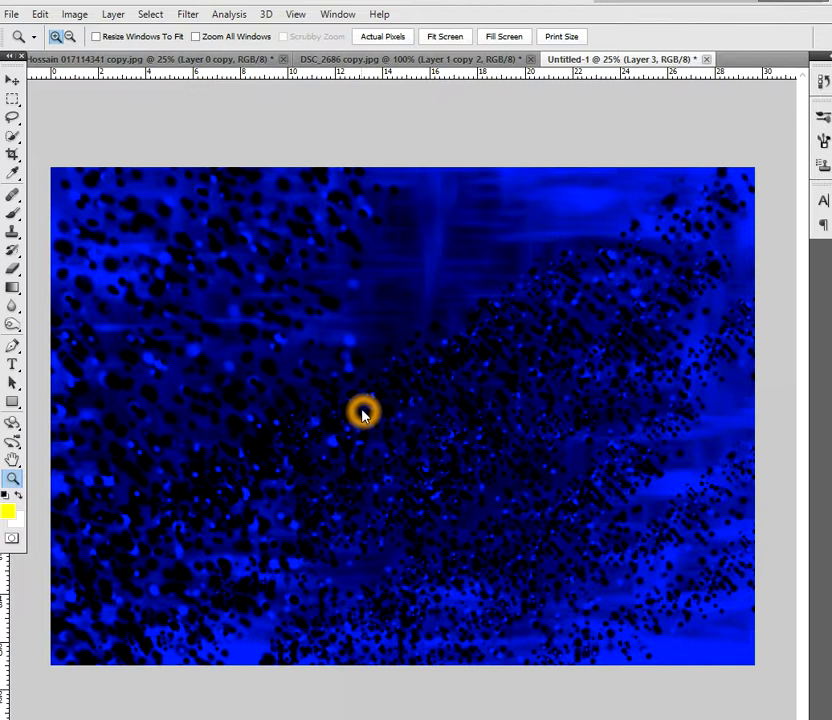
pyautogui.click(14, 216)
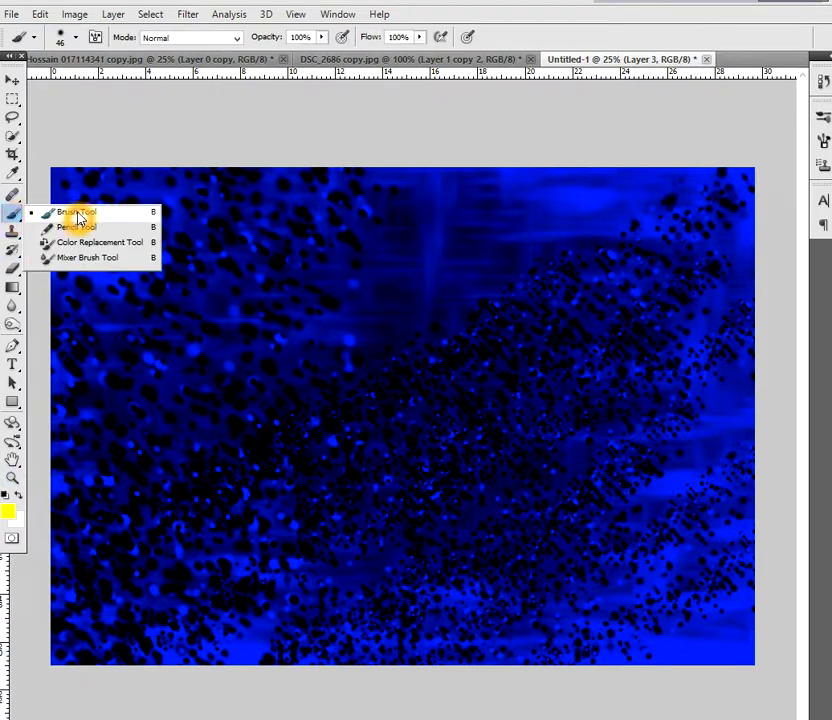
pyautogui.click(60, 212)
pyautogui.moveTo(287, 294); pyautogui.dragTo(267, 557)
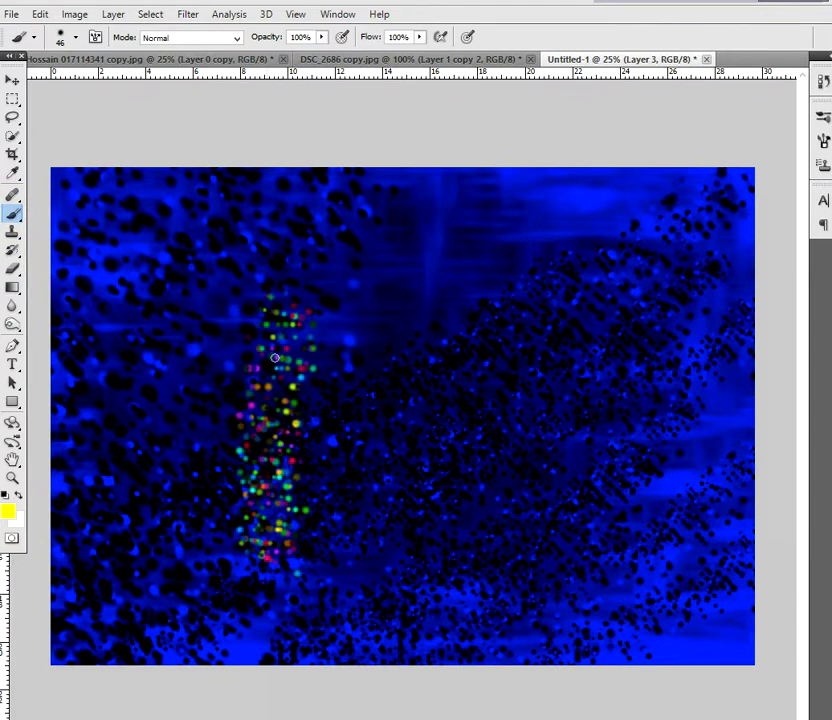
# Reduce the brush size to 23 px and paint a large letter B of fine coloured dots along the vertical trail.
pyautogui.rightClick(280, 297)
pyautogui.moveTo(338, 328); pyautogui.dragTo(314, 328)
pyautogui.moveTo(269, 243)
pyautogui.mouseDown()
pyautogui.moveTo(279, 548)
pyautogui.moveTo(269, 262)
pyautogui.moveTo(268, 400)
pyautogui.moveTo(276, 352)
pyautogui.moveTo(291, 513)
pyautogui.moveTo(283, 260)
pyautogui.moveTo(287, 382)
pyautogui.moveTo(293, 273)
pyautogui.moveTo(284, 296)
pyautogui.moveTo(284, 283)
pyautogui.moveTo(372, 253)
pyautogui.moveTo(440, 276)
pyautogui.moveTo(468, 352)
pyautogui.moveTo(414, 380)
pyautogui.moveTo(371, 365)
pyautogui.moveTo(427, 381)
pyautogui.moveTo(492, 498)
pyautogui.moveTo(430, 541)
pyautogui.moveTo(320, 537)
pyautogui.moveTo(417, 541)
pyautogui.moveTo(500, 497)
pyautogui.moveTo(496, 437)
pyautogui.moveTo(447, 381)
pyautogui.moveTo(374, 373)
pyautogui.moveTo(449, 365)
pyautogui.moveTo(478, 323)
pyautogui.moveTo(413, 262)
pyautogui.moveTo(325, 258)
pyautogui.moveTo(279, 270)
pyautogui.moveTo(290, 227)
pyautogui.moveTo(280, 213)
pyautogui.moveTo(273, 285)
pyautogui.moveTo(267, 274)
pyautogui.moveTo(302, 570)
pyautogui.moveTo(287, 546)
pyautogui.moveTo(287, 533)
pyautogui.moveTo(364, 553)
pyautogui.mouseUp()
pyautogui.moveTo(288, 535)
pyautogui.mouseDown()
pyautogui.moveTo(396, 548)
pyautogui.moveTo(463, 538)
pyautogui.mouseUp()
# Add another new layer and paint more fine dots along the curves of the letter B to thicken them.
pyautogui.hotkey('ctrl', 'shift', 'n')
pyautogui.press('Return')
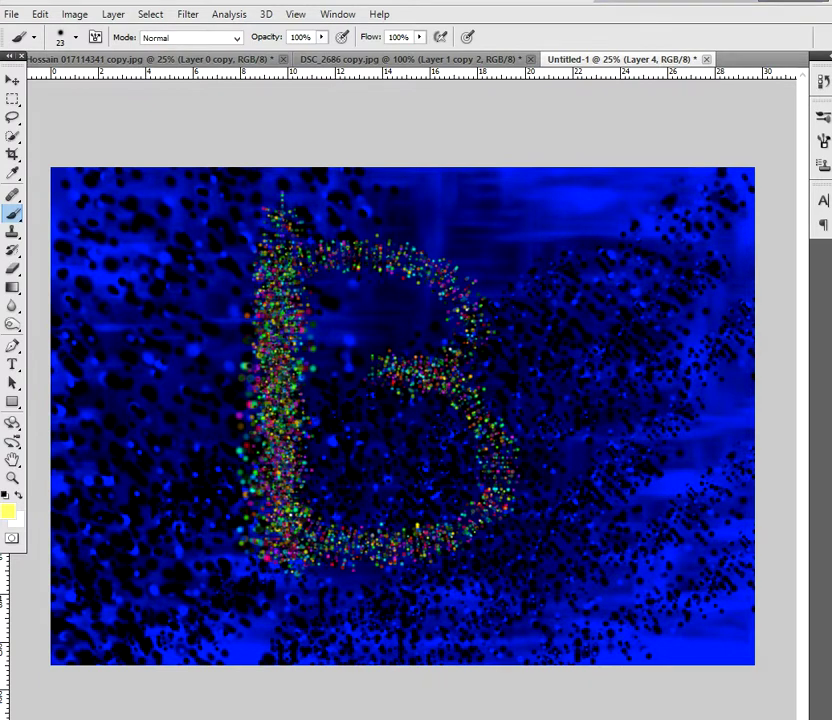
pyautogui.moveTo(300, 252); pyautogui.dragTo(408, 263)
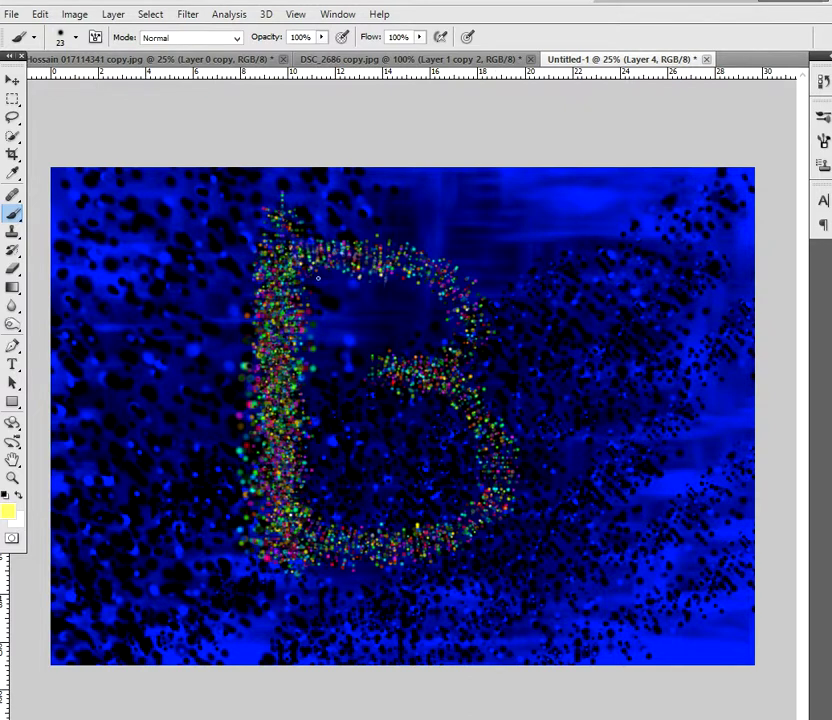
pyautogui.click(284, 266)
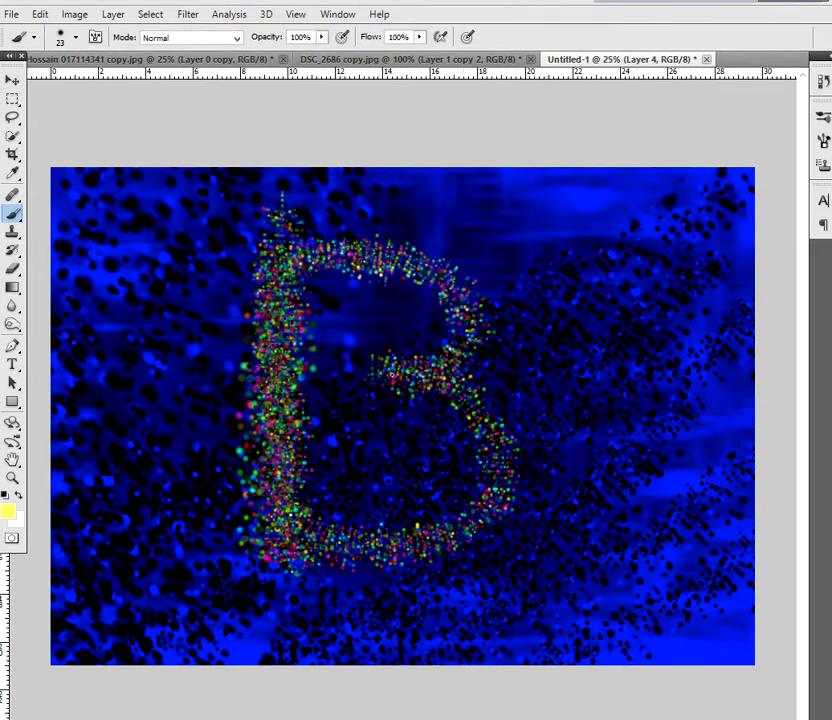
pyautogui.moveTo(517, 434); pyautogui.dragTo(522, 495)
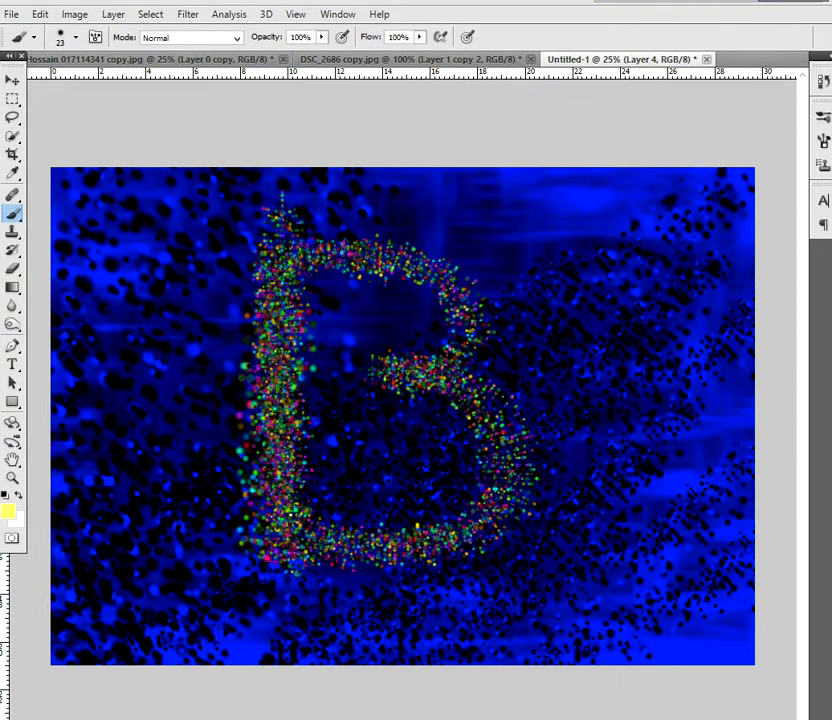
# Apply a drop shadow to the newest dot layer, with its size set to 57 px and its distance increased.
pyautogui.click(113, 15)
pyautogui.moveTo(150, 101)
pyautogui.click(373, 125)
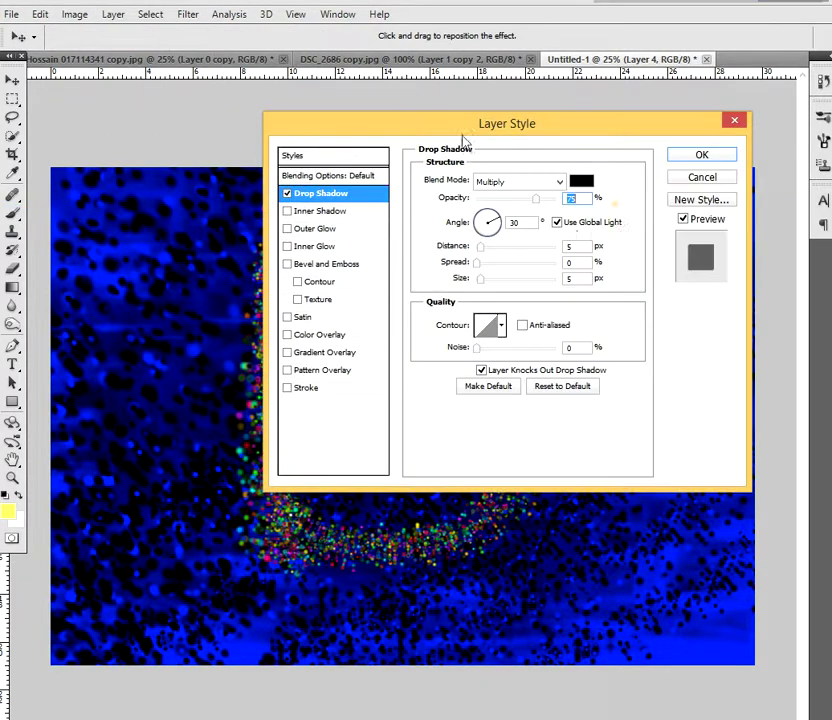
pyautogui.moveTo(464, 137); pyautogui.dragTo(706, 125)
pyautogui.moveTo(732, 266); pyautogui.dragTo(746, 234)
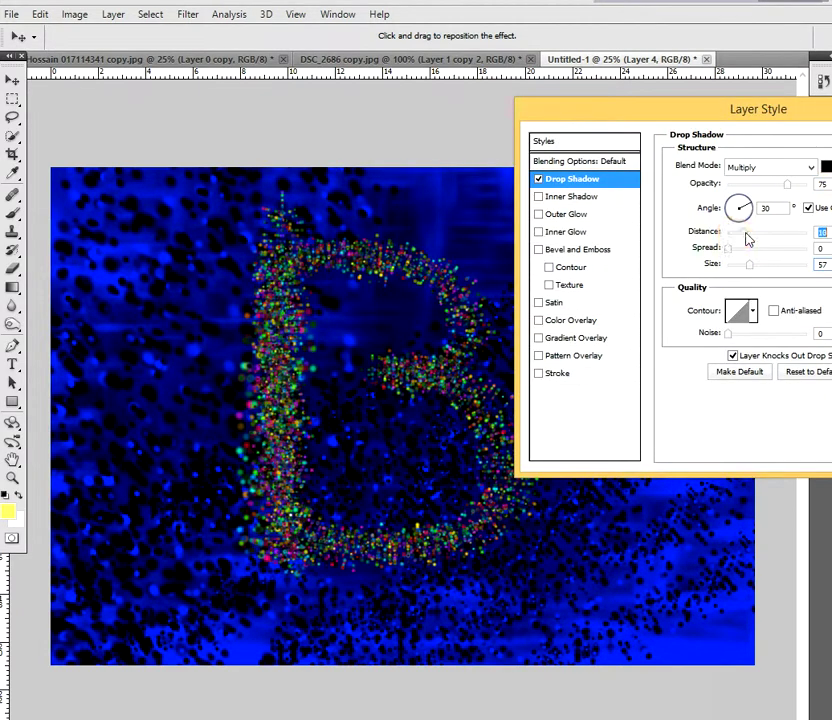
# Add an outer glow to the dot layer with 87% opacity, 39% noise and a size of 40 px.
pyautogui.click(566, 216)
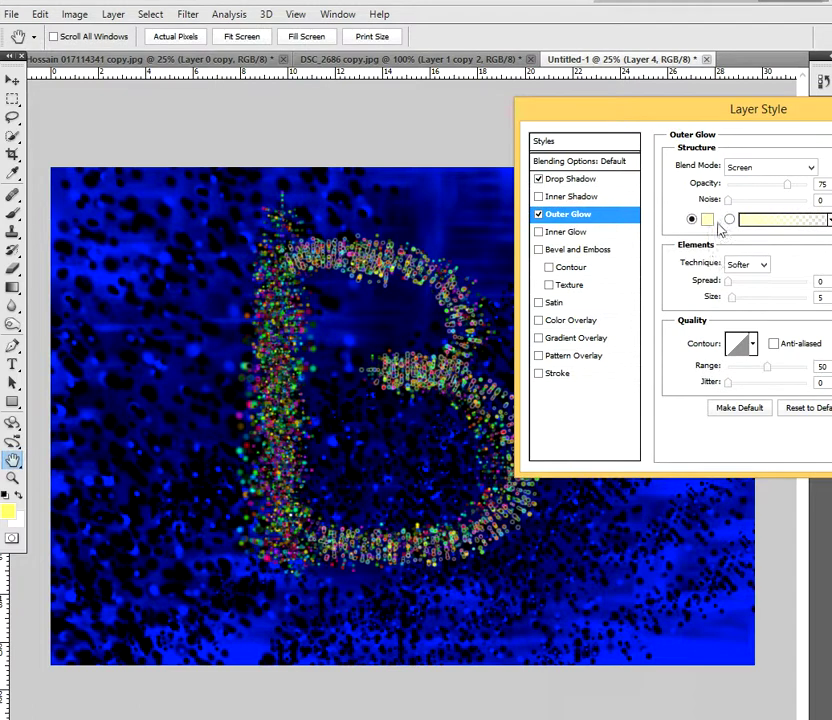
pyautogui.moveTo(729, 200); pyautogui.dragTo(797, 189)
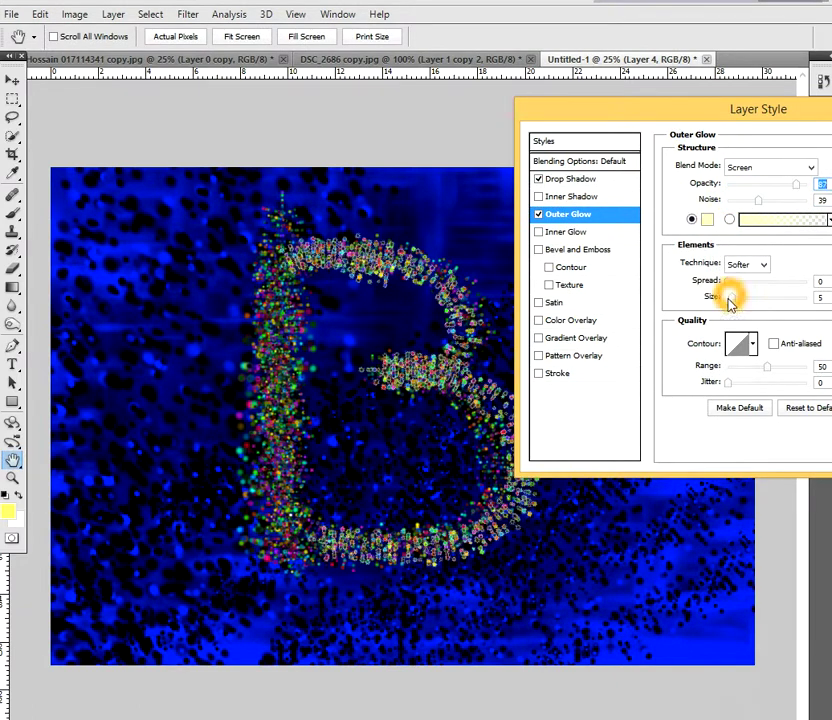
pyautogui.moveTo(731, 299)
pyautogui.mouseDown()
pyautogui.moveTo(747, 297)
pyautogui.moveTo(742, 285)
pyautogui.moveTo(727, 284)
pyautogui.mouseUp()
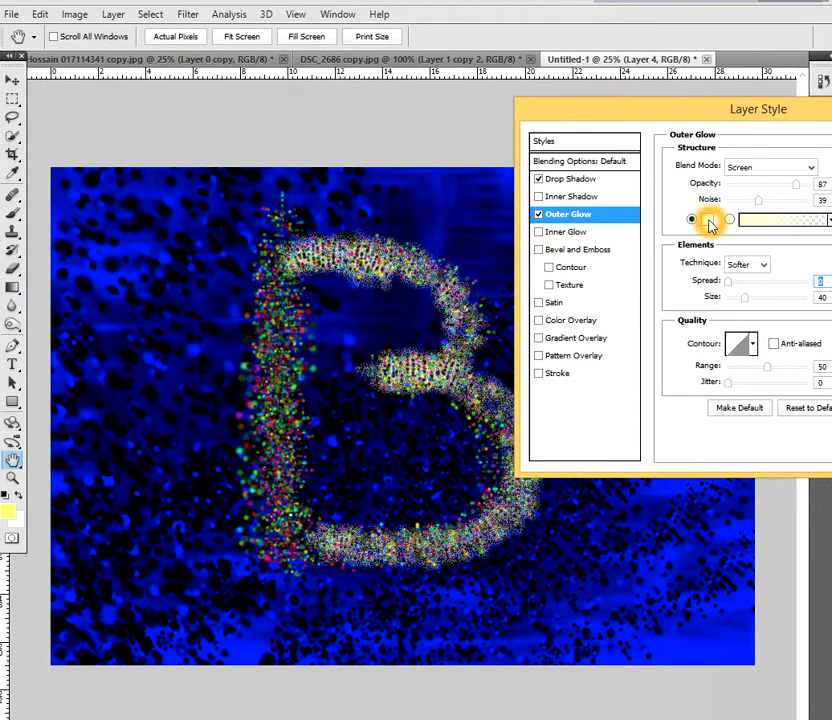
# Change the outer glow's colour to green, #15b74e.
pyautogui.click(707, 221)
pyautogui.click(521, 212)
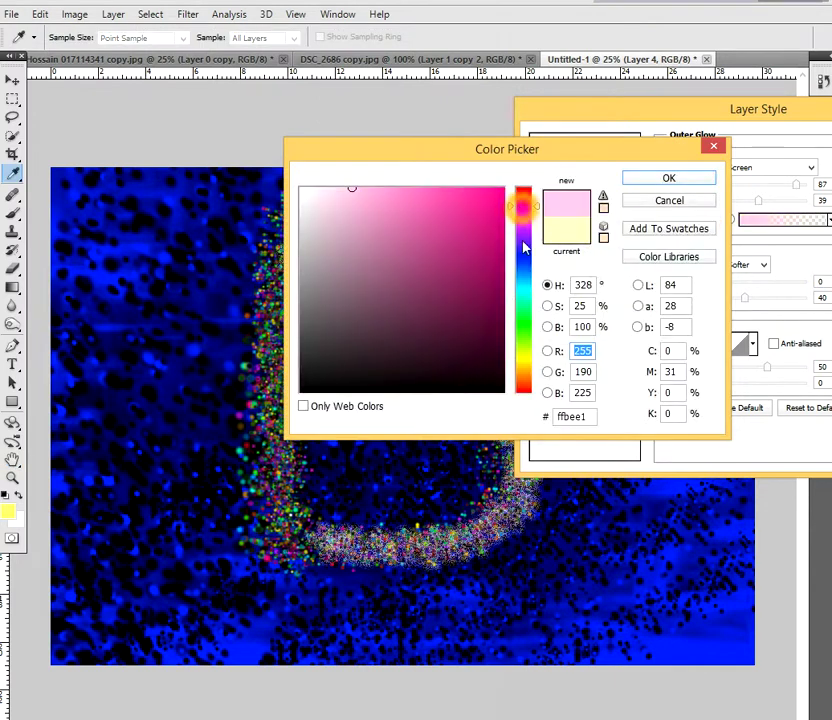
pyautogui.click(518, 312)
pyautogui.click(482, 245)
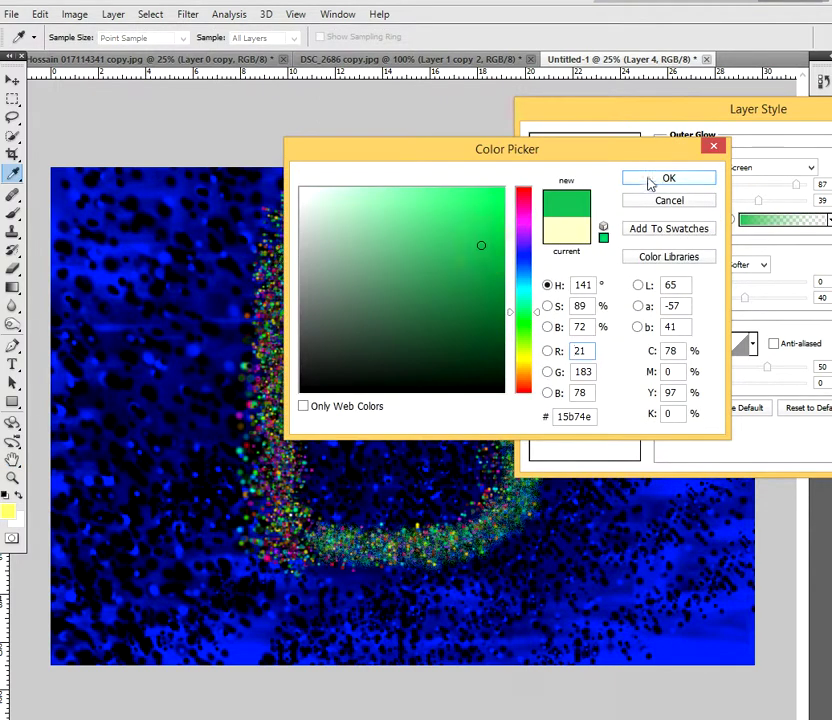
pyautogui.click(668, 178)
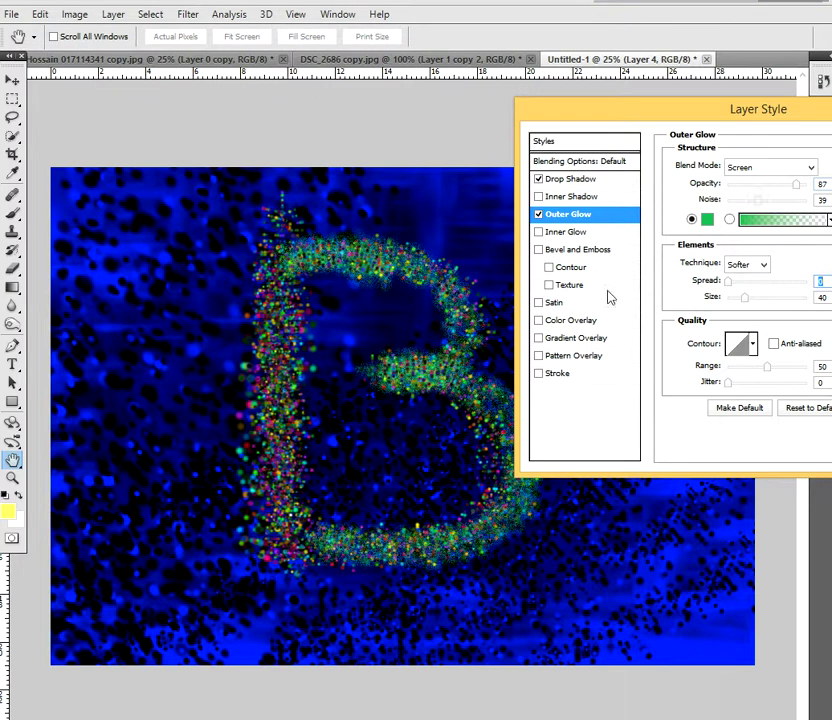
# Enable an inner glow on the dot layer, leave the inner shadow off, and set the glow's colour to vivid pink.
pyautogui.click(570, 198)
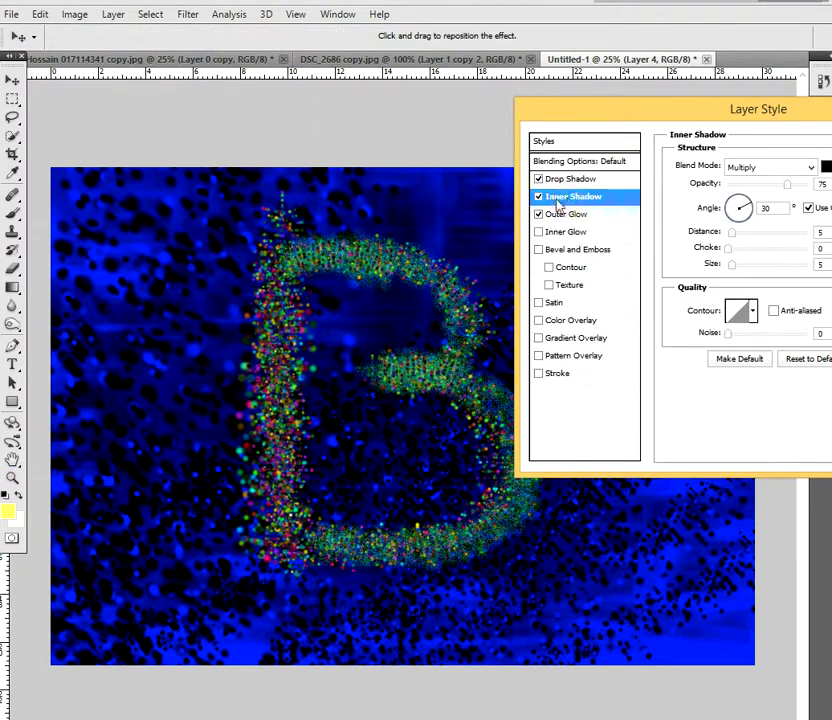
pyautogui.click(539, 196)
pyautogui.click(560, 233)
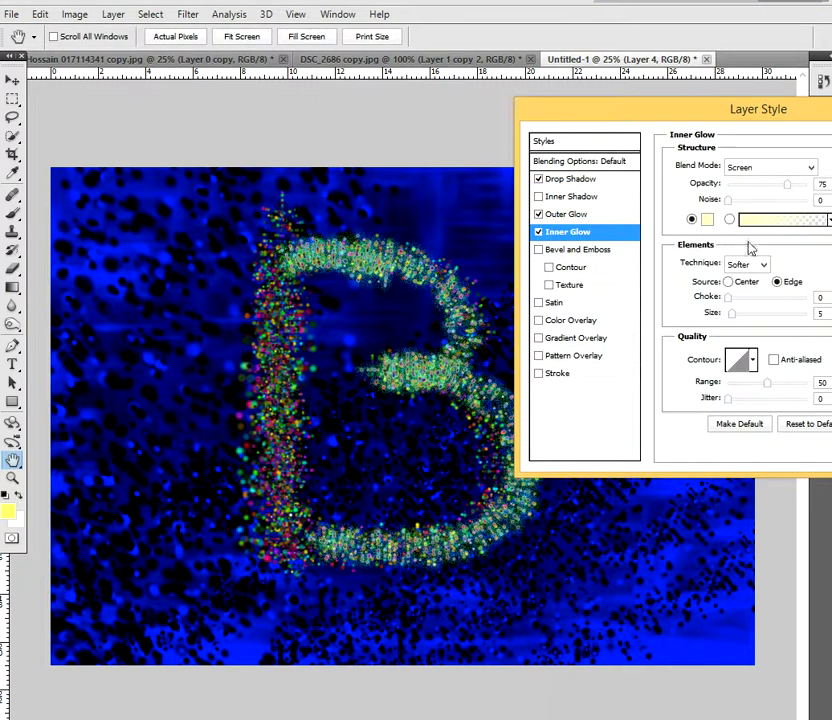
pyautogui.click(724, 318)
pyautogui.click(522, 200)
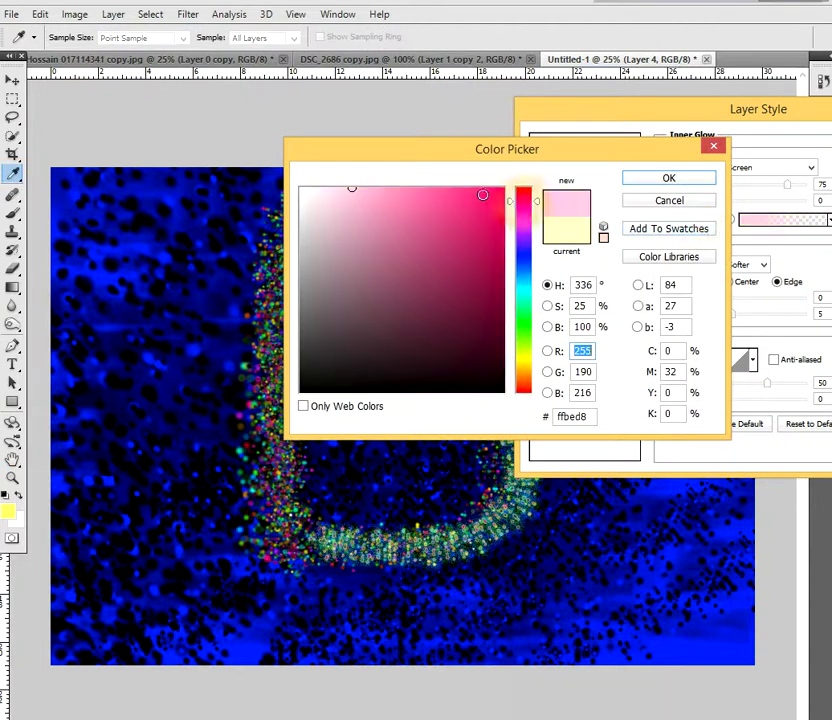
pyautogui.click(483, 195)
pyautogui.click(674, 180)
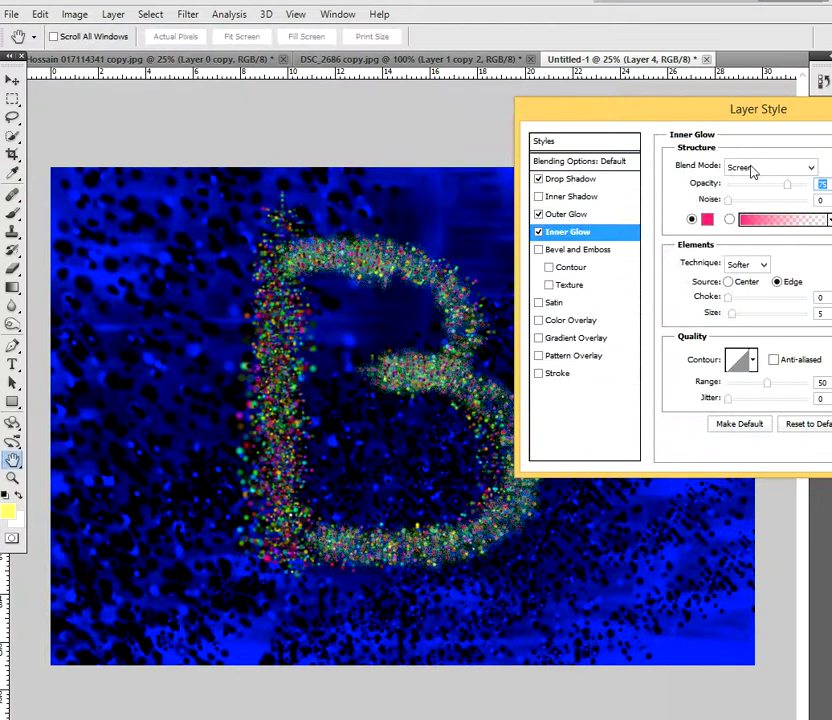
# Try different blend modes for the inner glow, from Multiply through Screen to Hard Mix.
pyautogui.click(752, 172)
pyautogui.click(740, 235)
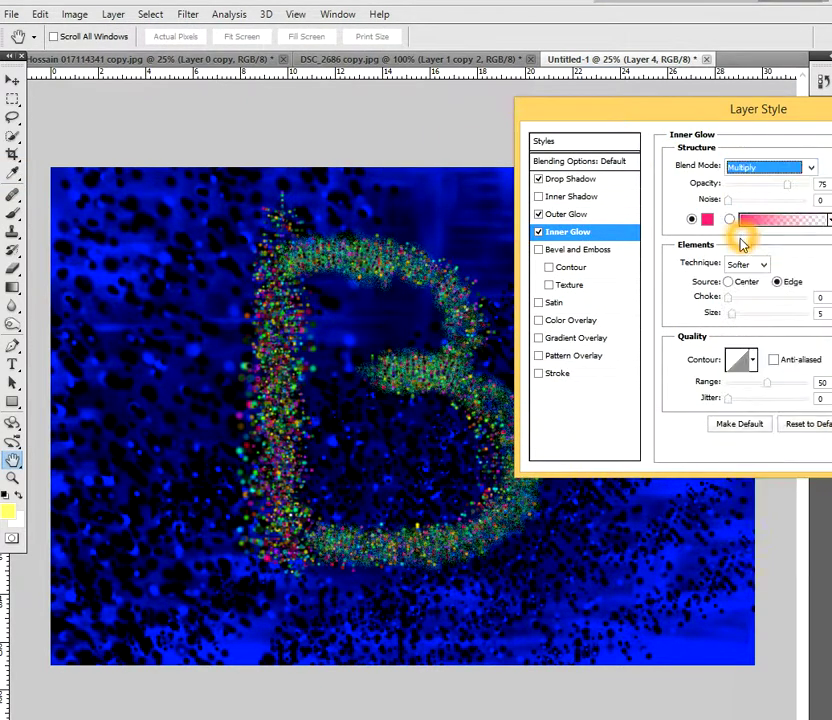
pyautogui.scroll(-11, 752, 172)
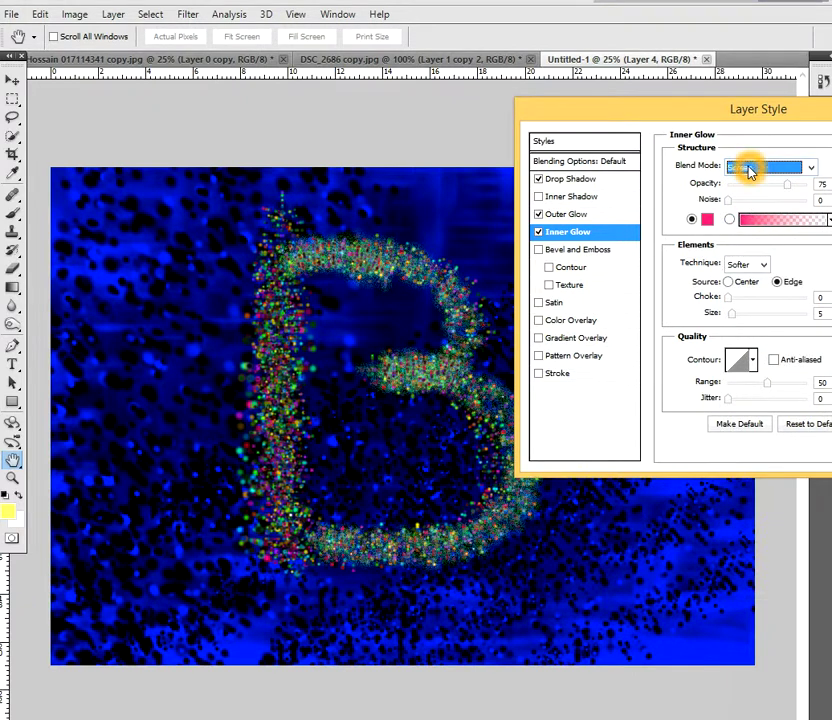
pyautogui.scroll(-4, 750, 170)
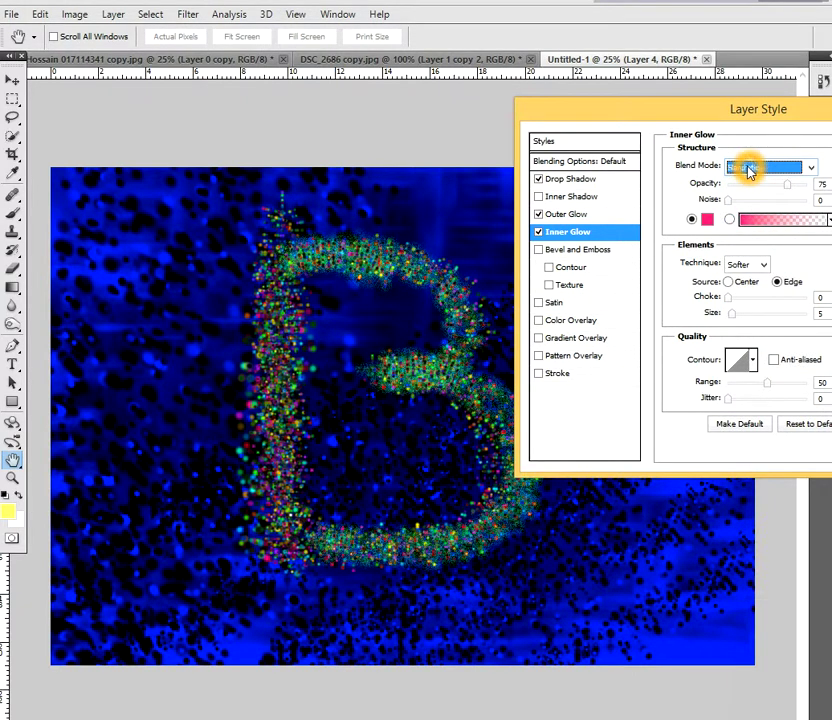
pyautogui.scroll(-1, 750, 170)
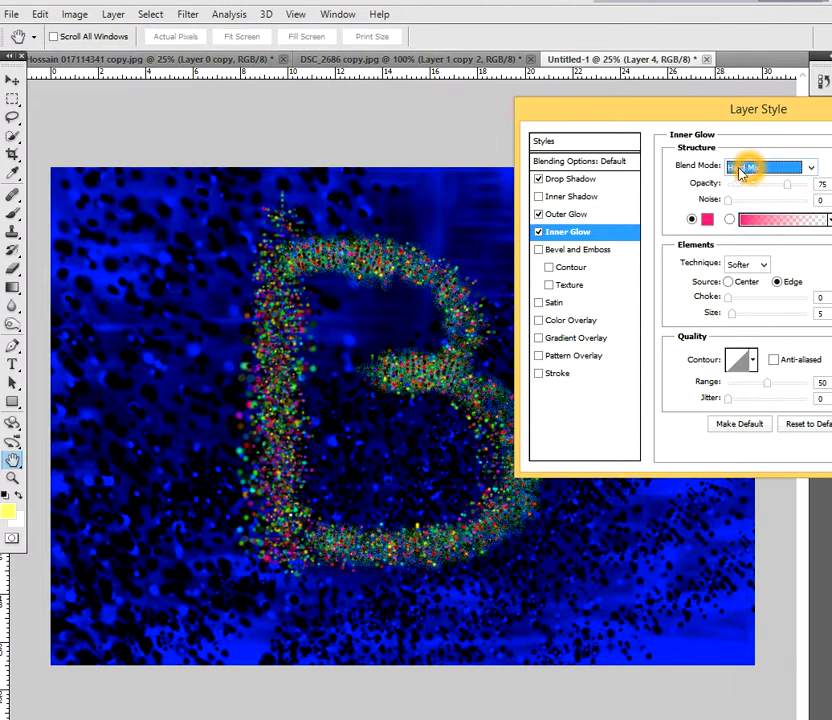
# Set the inner glow's jitter to 31%, choose the double-peaked contour, and reduce its range to 33%.
pyautogui.click(731, 401)
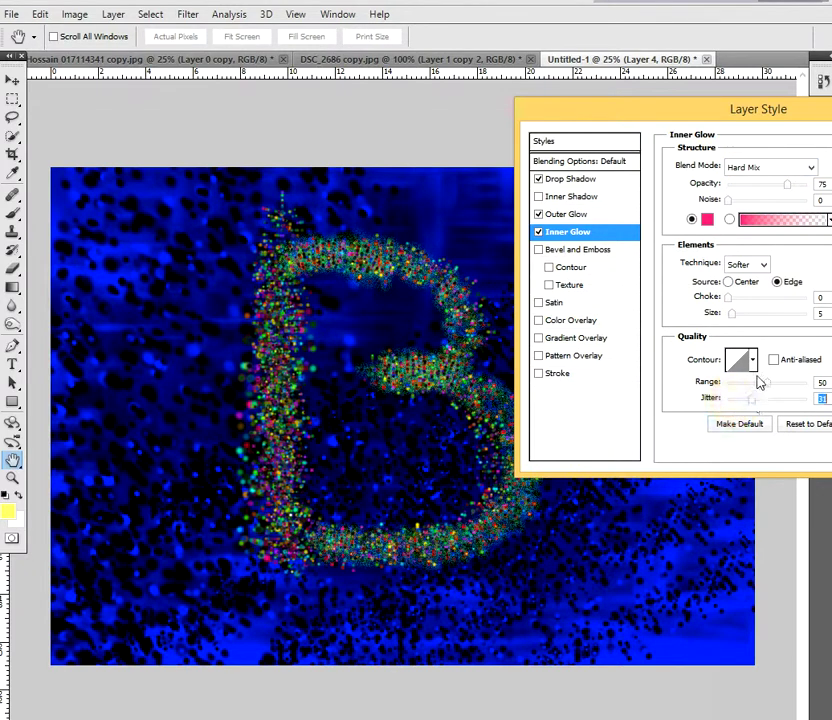
pyautogui.click(753, 361)
pyautogui.click(719, 422)
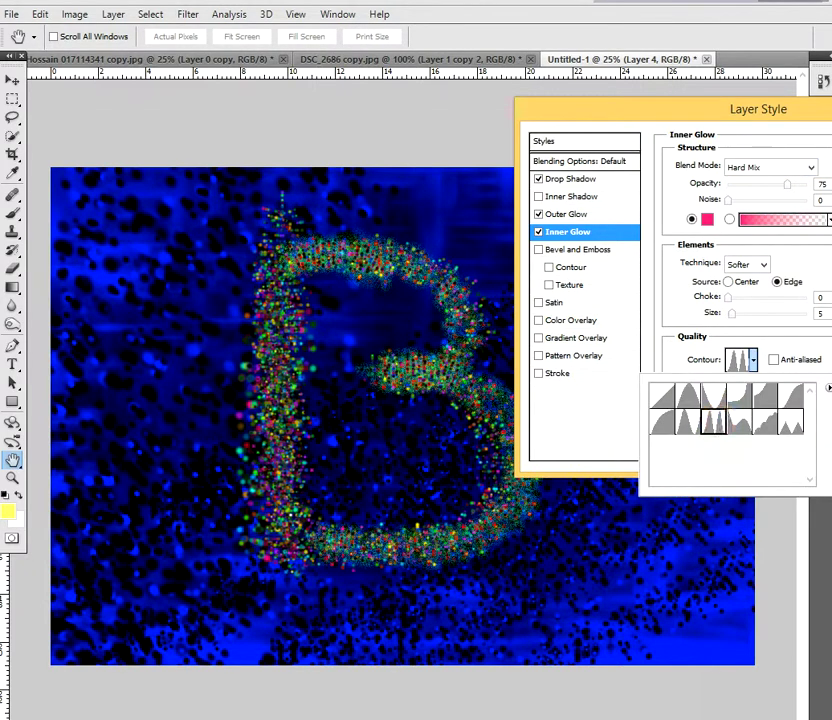
pyautogui.click(753, 360)
pyautogui.moveTo(767, 384)
pyautogui.mouseDown()
pyautogui.moveTo(747, 388)
pyautogui.moveTo(755, 389)
pyautogui.mouseUp()
# Set the inner glow's blend mode to Multiply and apply the layer style.
pyautogui.click(737, 162)
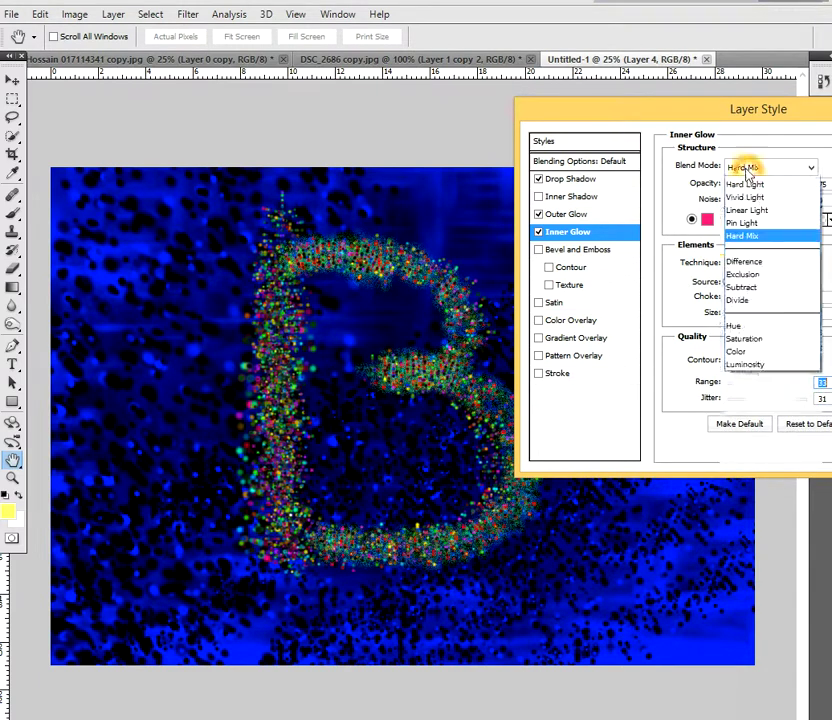
pyautogui.click(739, 164)
pyautogui.click(754, 169)
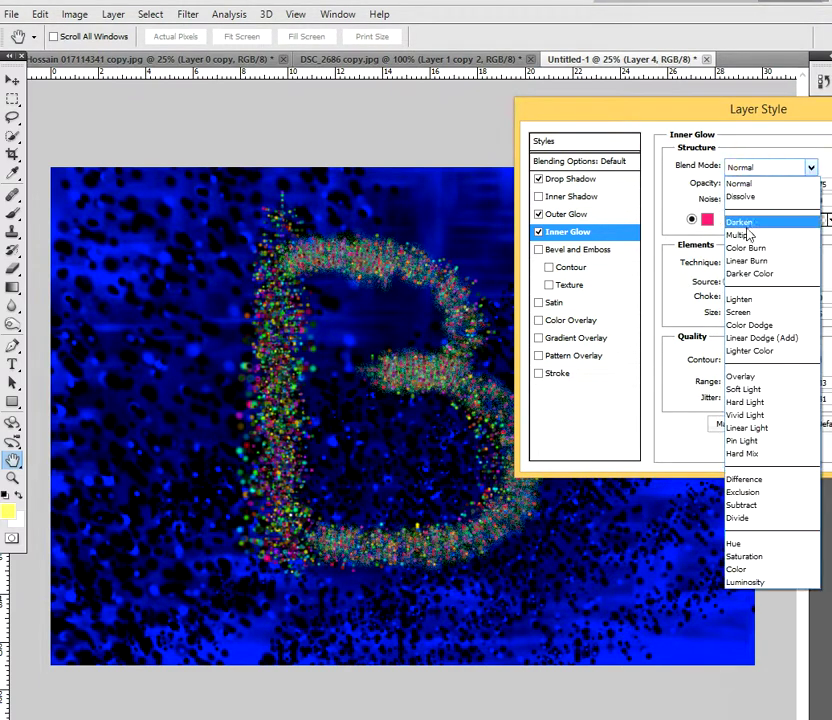
pyautogui.click(750, 236)
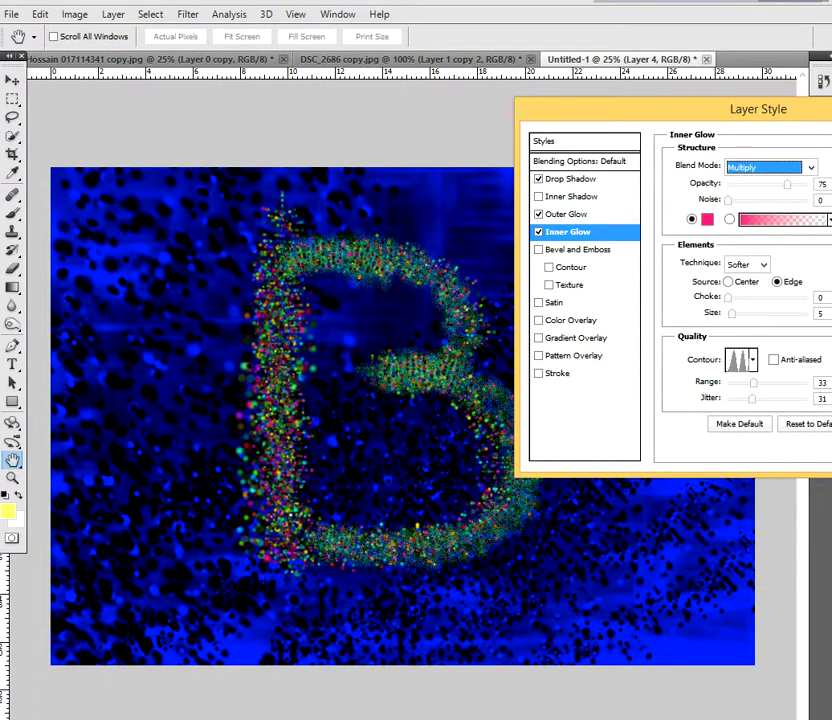
pyautogui.press('Return')
# Paint more fine dots with the 23 px brush along the B's top bar, vertical stem and lower curve.
pyautogui.press('b')
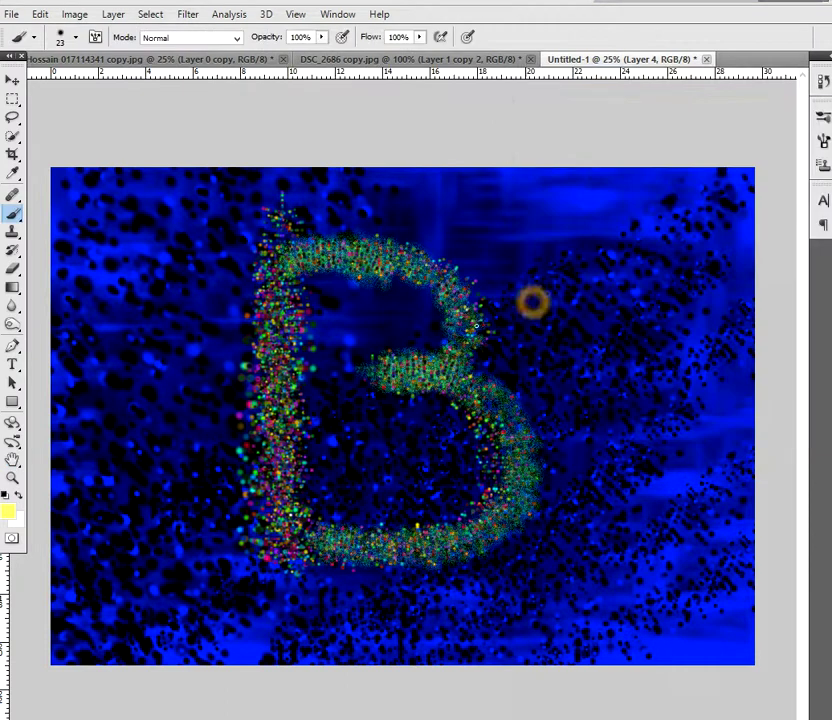
pyautogui.moveTo(287, 263); pyautogui.dragTo(405, 267)
pyautogui.moveTo(285, 288)
pyautogui.mouseDown()
pyautogui.moveTo(276, 431)
pyautogui.moveTo(293, 468)
pyautogui.moveTo(289, 535)
pyautogui.mouseUp()
pyautogui.moveTo(514, 529); pyautogui.dragTo(444, 536)
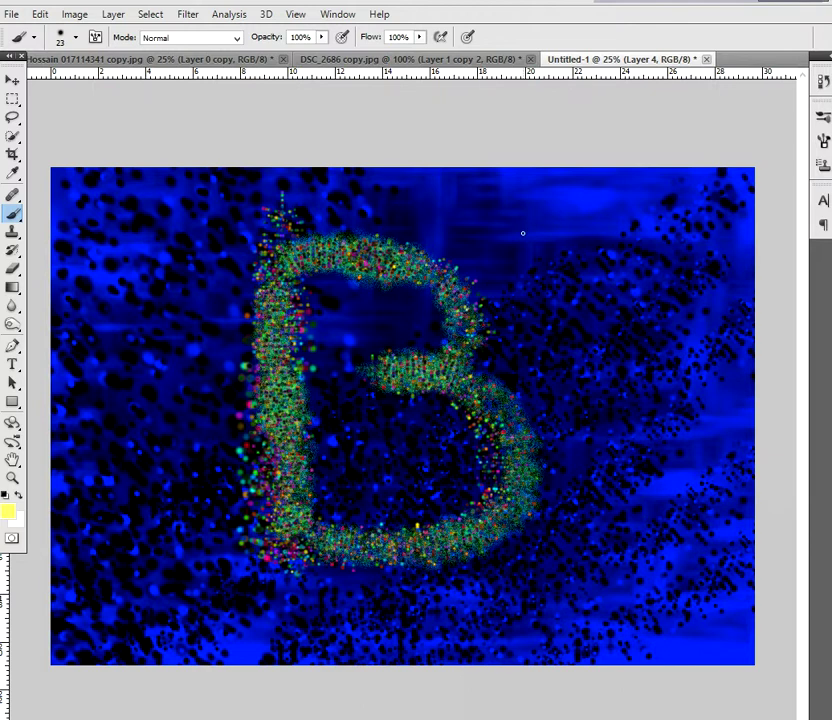
# Duplicate the dot layer to intensify the letter and merge the selected dot layers into one.
pyautogui.hotkey('ctrl', 'j')
pyautogui.click(548, 333)
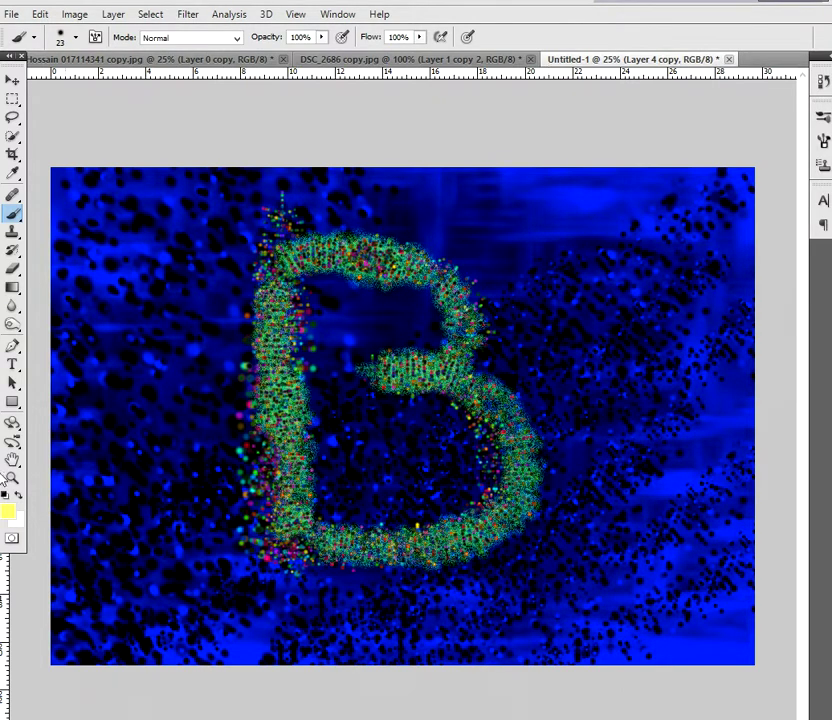
pyautogui.click(12, 477)
pyautogui.keyDown('alt'); pyautogui.click(403, 371); pyautogui.keyUp('alt')
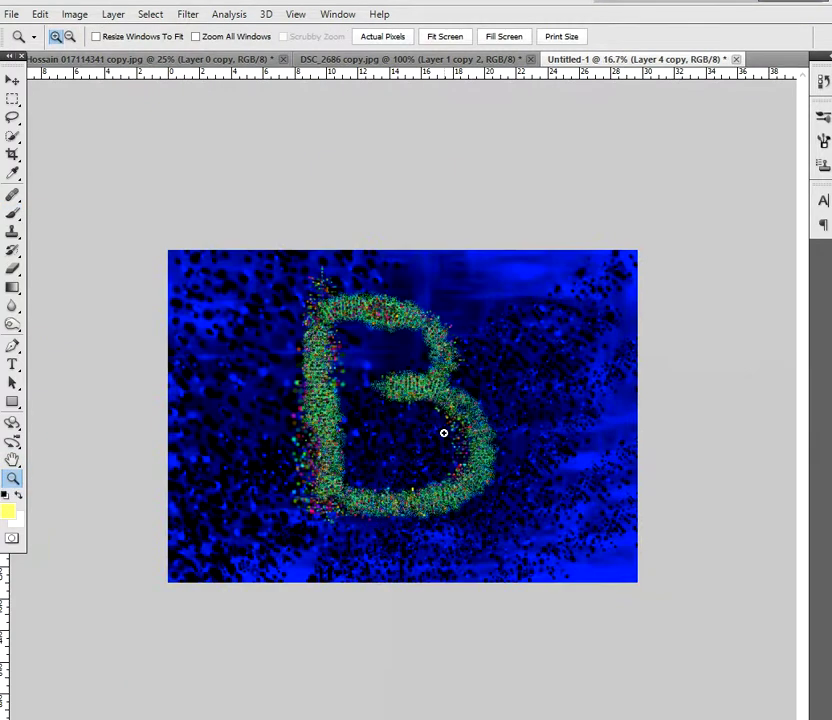
pyautogui.moveTo(463, 429); pyautogui.dragTo(472, 437)
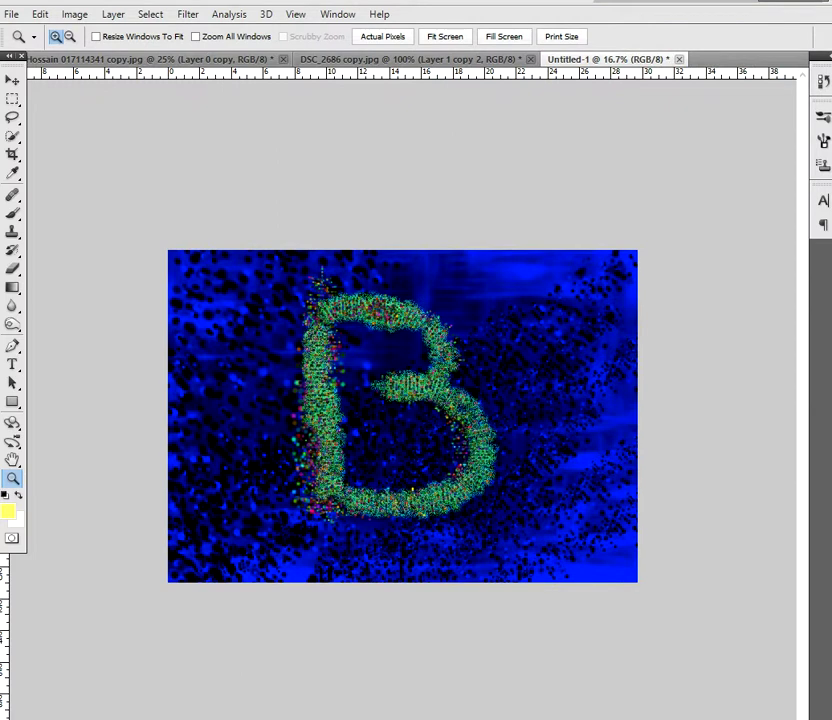
pyautogui.hotkey('ctrl', 'e')
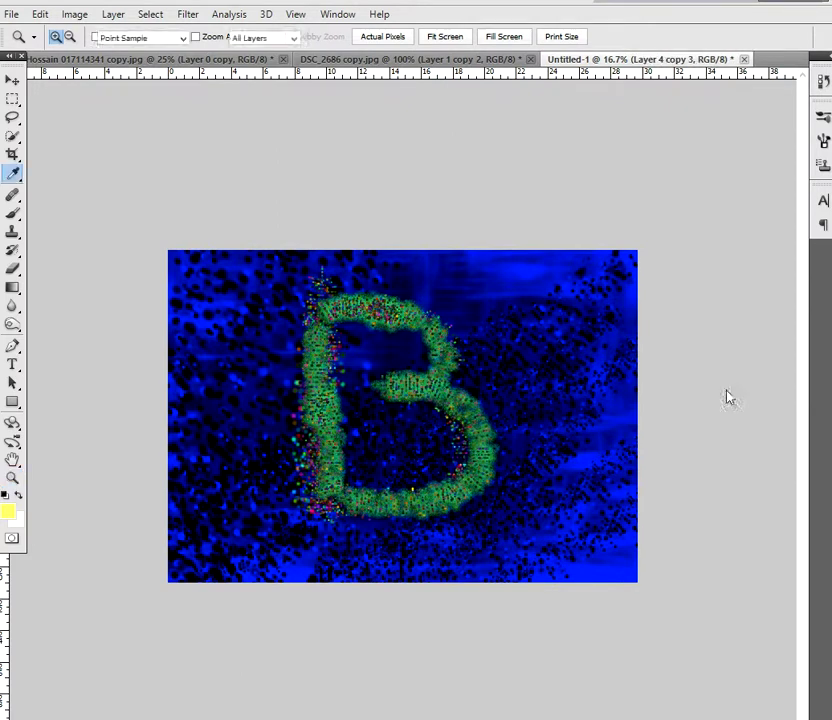
# Shift the hue of the merged letter layer with Hue/Saturation to turn its green dots olive yellow.
pyautogui.hotkey('ctrl', 'u')
pyautogui.moveTo(799, 320); pyautogui.dragTo(746, 320)
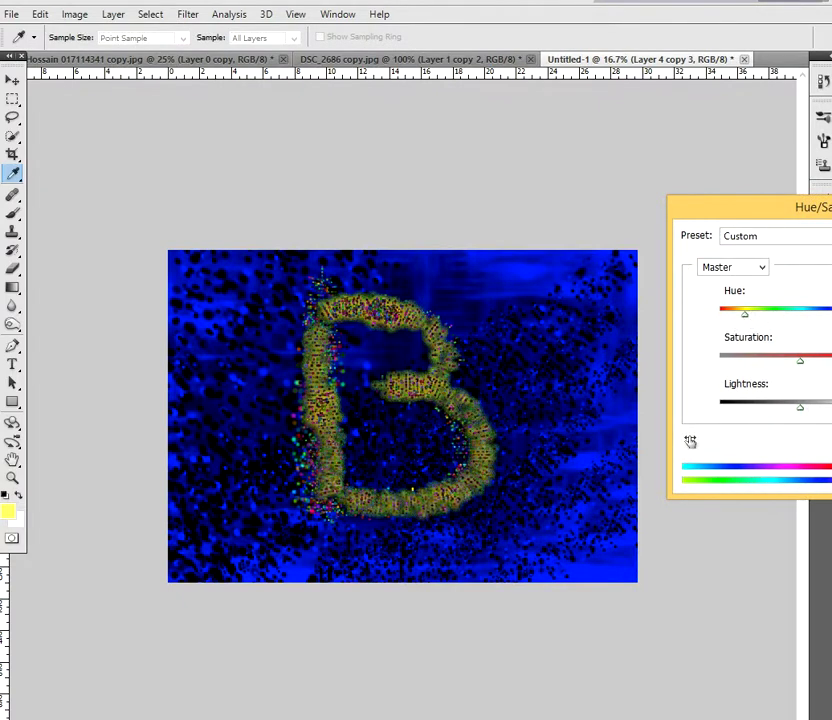
pyautogui.press('Return')
pyautogui.press('z')
# Apply a drop shadow to the letter layer with distance 36 px, size 62 px and the Overlay blend mode.
pyautogui.click(113, 14)
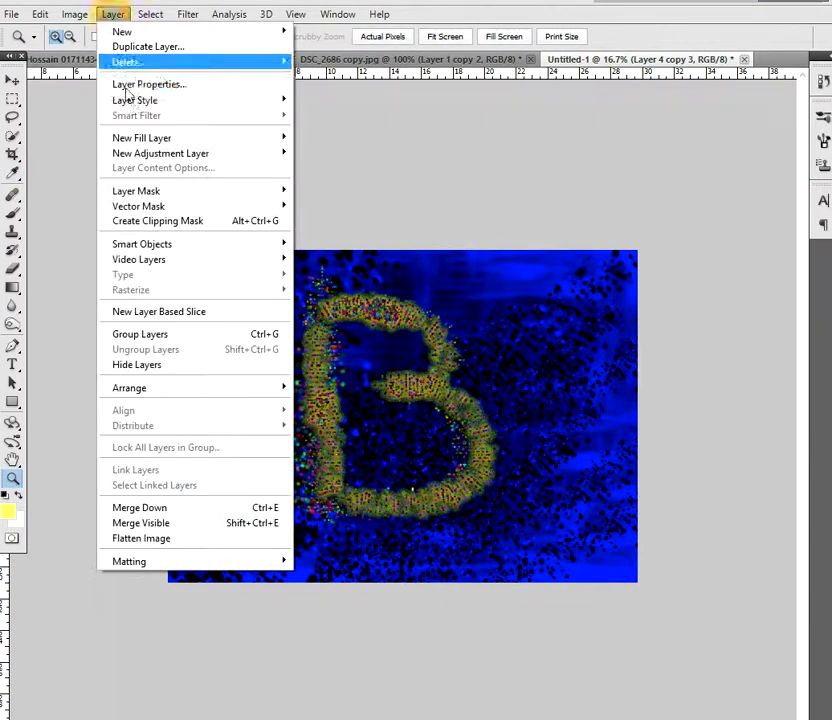
pyautogui.moveTo(142, 105)
pyautogui.click(310, 120)
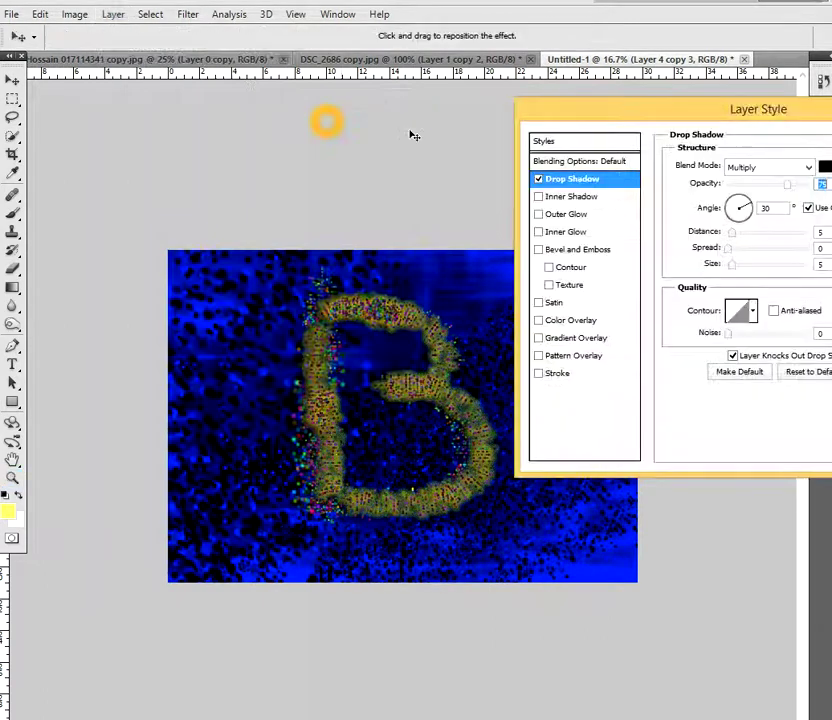
pyautogui.moveTo(726, 268); pyautogui.dragTo(759, 231)
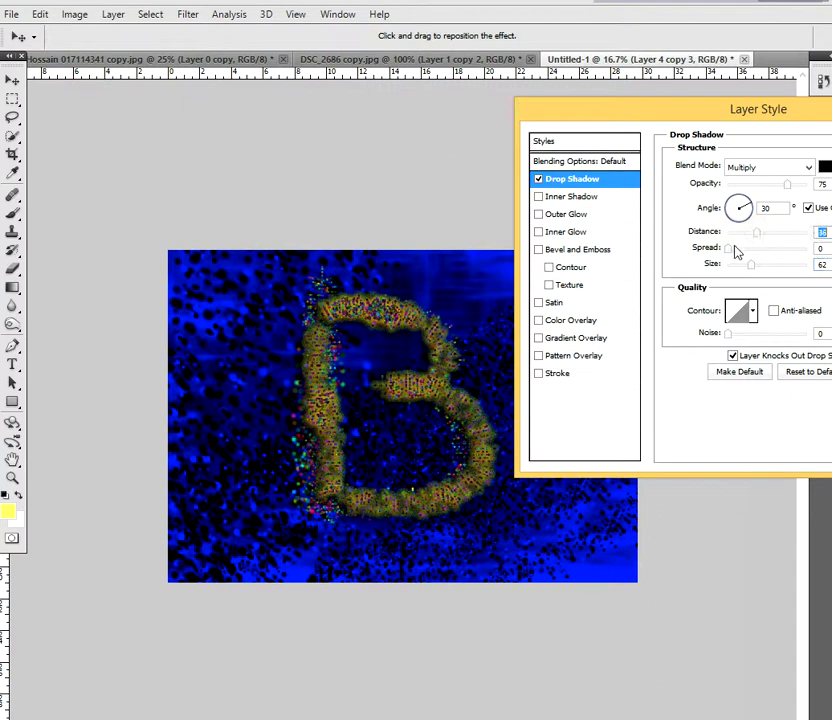
pyautogui.click(742, 168)
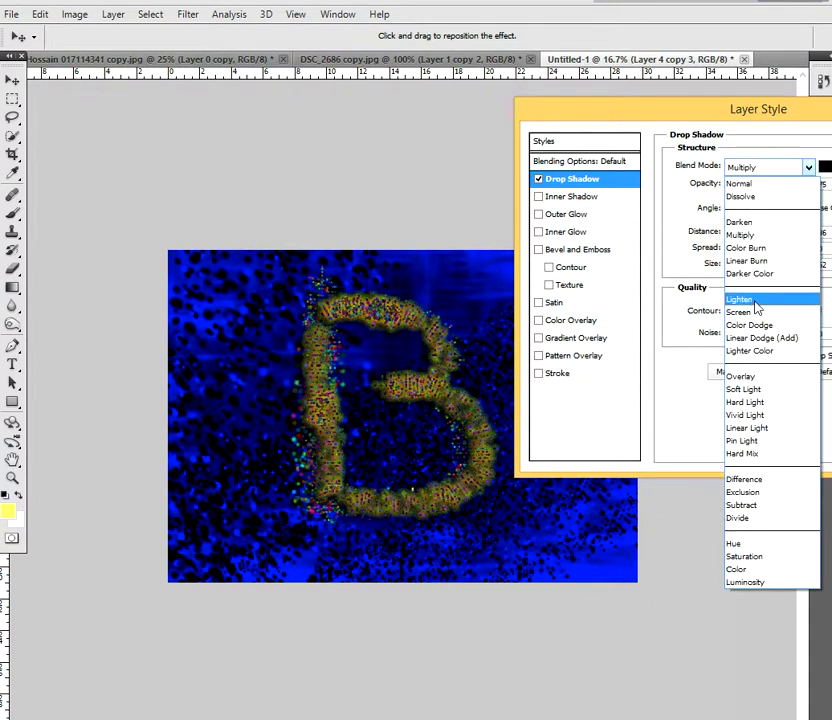
pyautogui.click(750, 301)
pyautogui.press('Down')
pyautogui.press('Down')
pyautogui.press('Down')
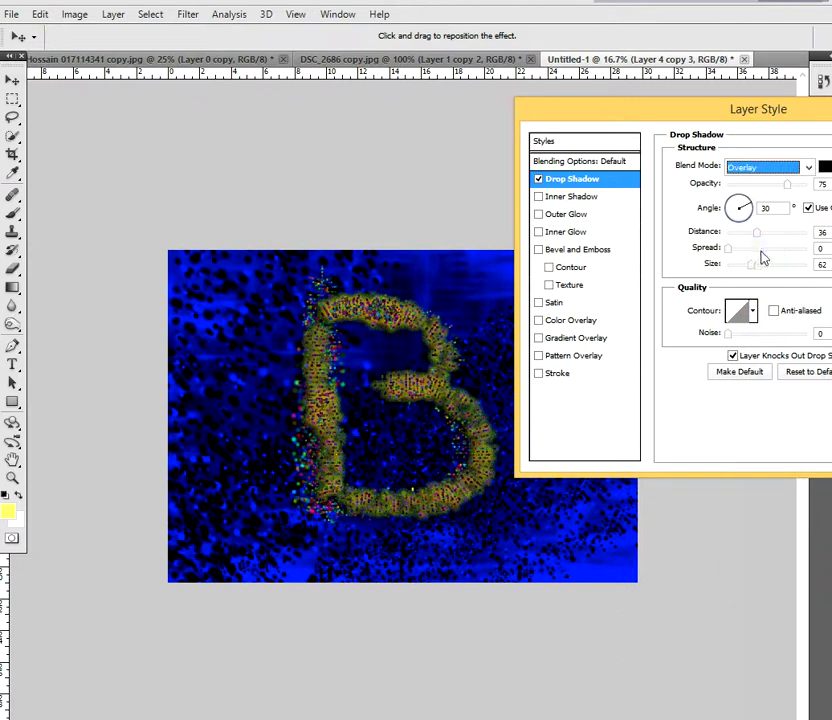
pyautogui.press('Return')
pyautogui.press('z')
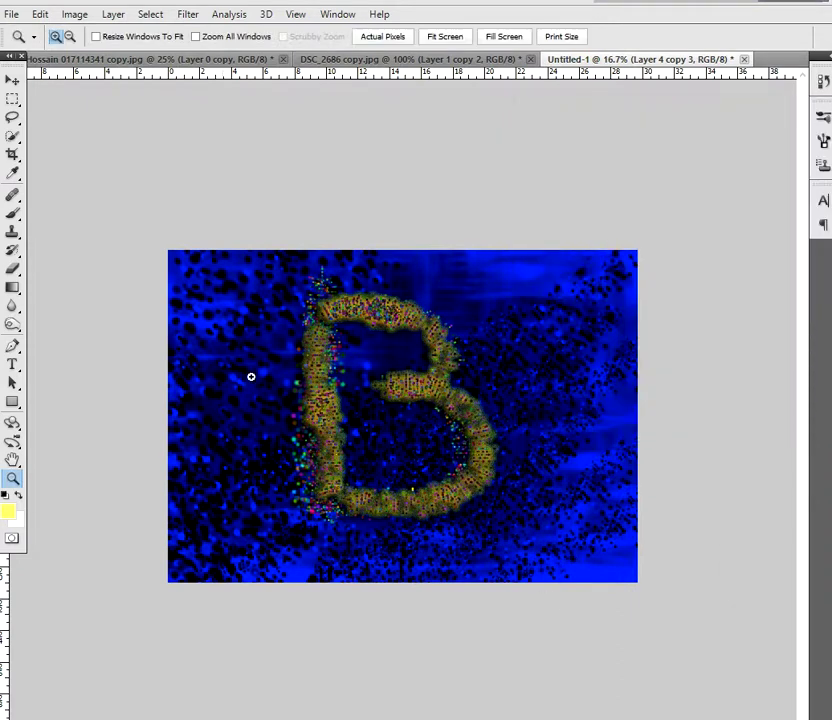
# Restore the merged letter's green colour and step through its layer blend modes to reach a bright cyan glow.
pyautogui.click(466, 414)
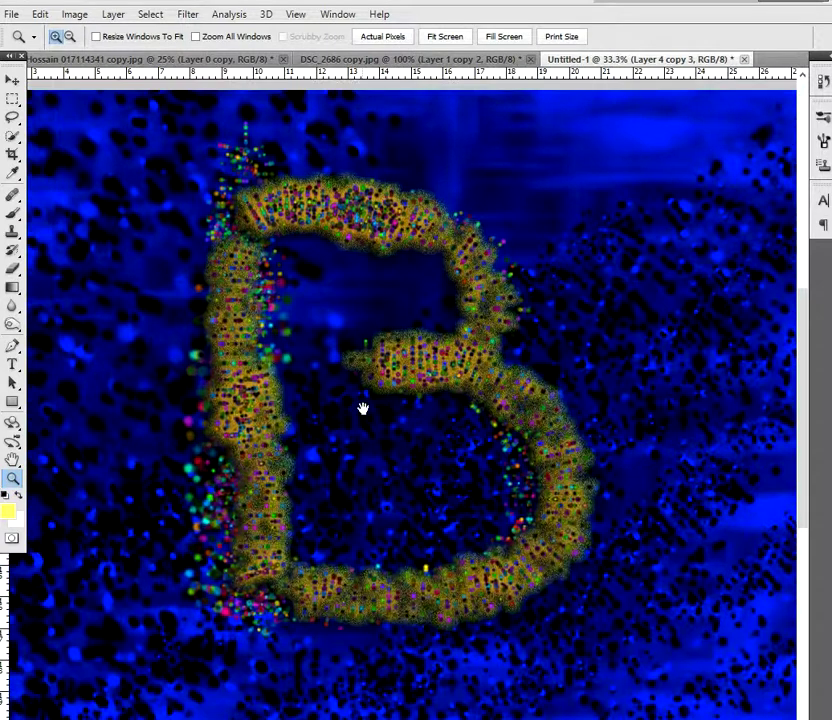
pyautogui.keyDown('alt'); pyautogui.click(384, 394); pyautogui.keyUp('alt')
pyautogui.press('Down')
pyautogui.press('Down')
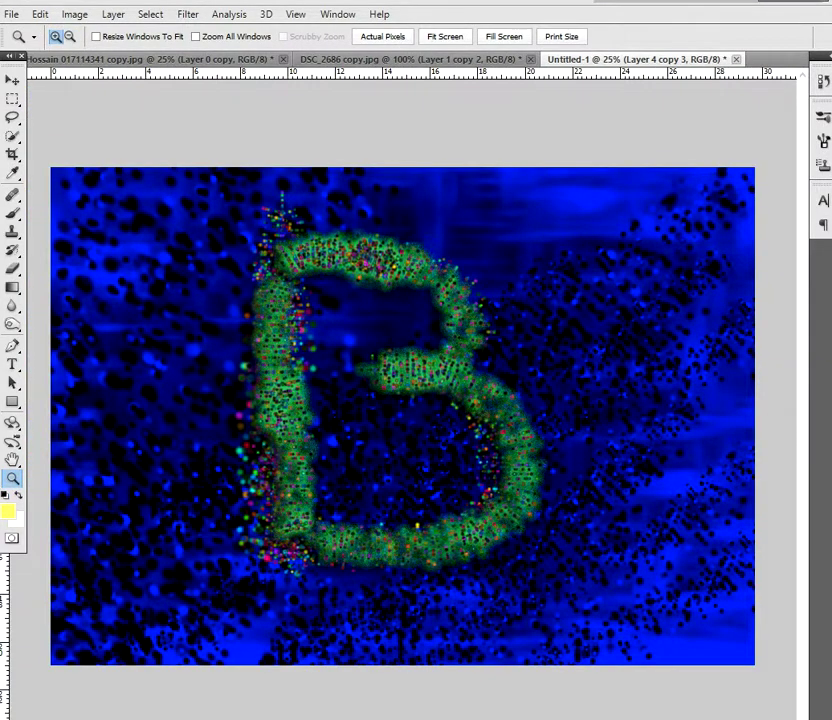
pyautogui.press('Down')
pyautogui.hotkey('shift', '+')
pyautogui.hotkey('shift', '+')
pyautogui.hotkey('shift', '+')
pyautogui.hotkey('shift', '+')
pyautogui.hotkey('shift', '+')
pyautogui.hotkey('shift', '+')
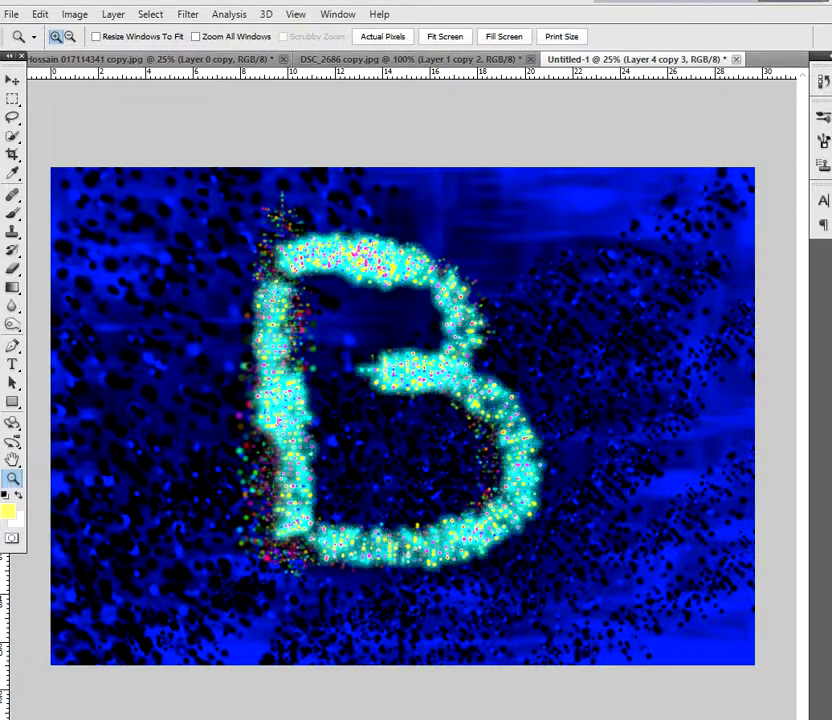
pyautogui.keyDown('alt'); pyautogui.click(364, 390); pyautogui.keyUp('alt')
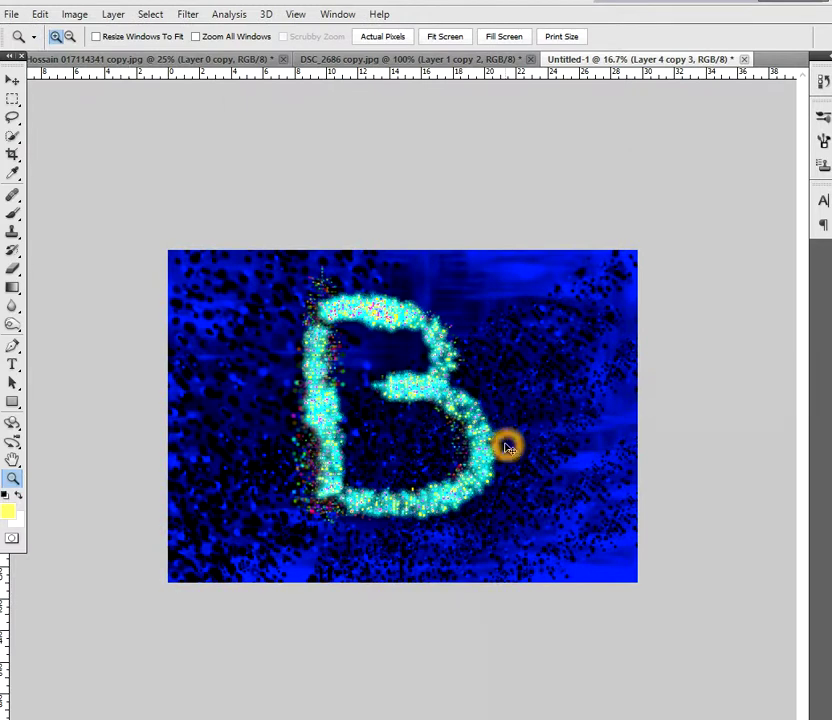
# Try enlarging a duplicate of the glowing letter layer with Free Transform, and undo the latest changes.
pyautogui.hotkey('ctrl', 't')
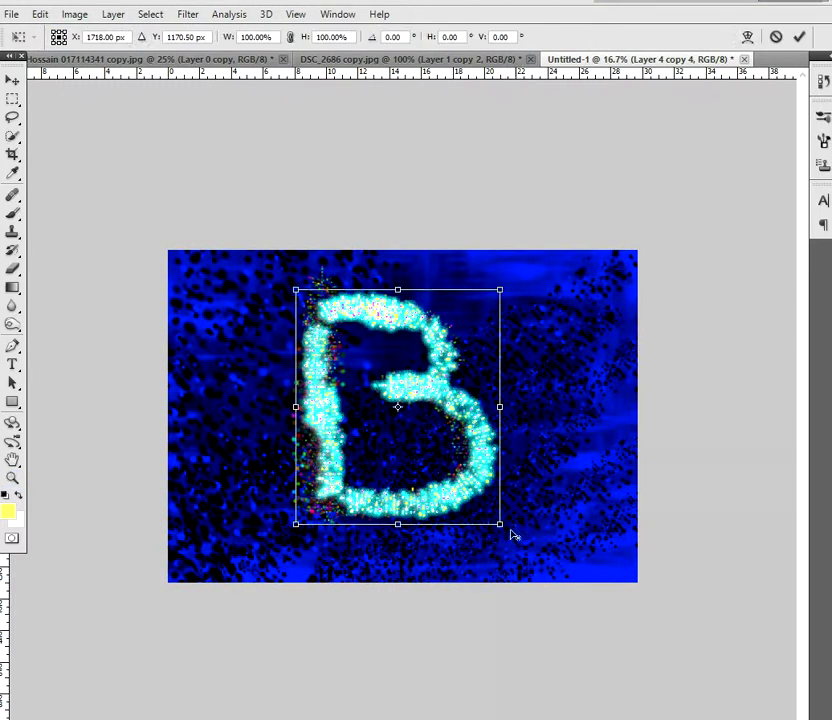
pyautogui.moveTo(502, 527); pyautogui.dragTo(528, 562)
pyautogui.press('z')
pyautogui.press('Return')
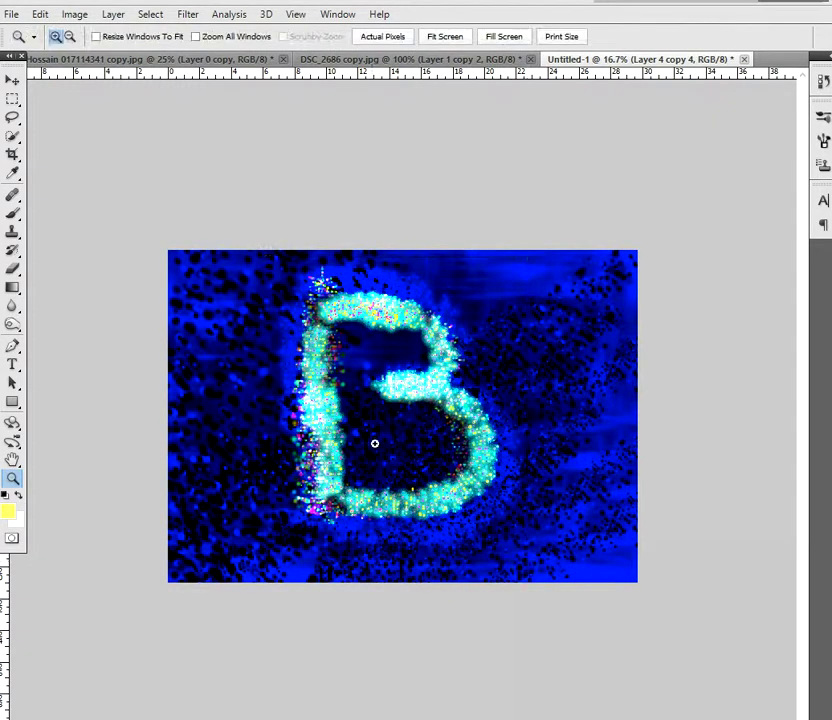
pyautogui.keyDown('alt'); pyautogui.click(488, 464); pyautogui.keyUp('alt')
pyautogui.hotkey('ctrl', 'alt', 'z')
pyautogui.hotkey('ctrl', 'alt', 'z')
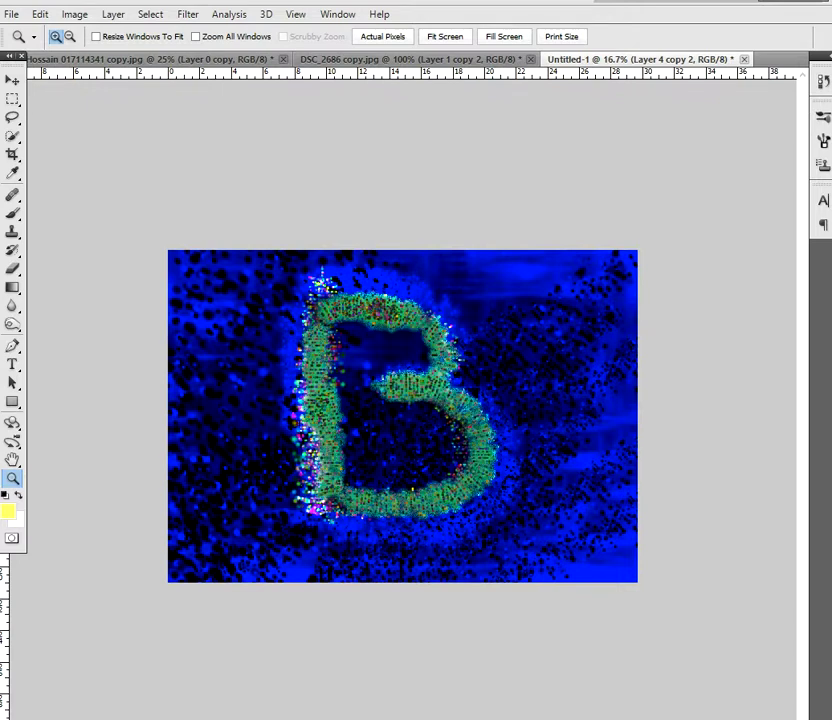
# Step through the blend modes of Layer 4 copy 2 to give the letter a brighter, multicoloured speckle.
pyautogui.press('Down')
pyautogui.press('Down')
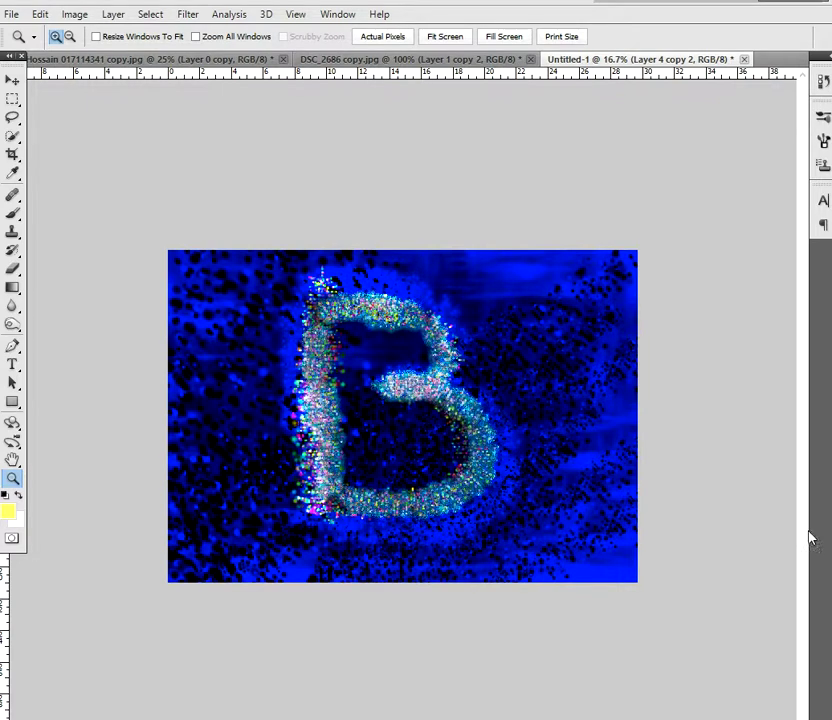
pyautogui.click(370, 446)
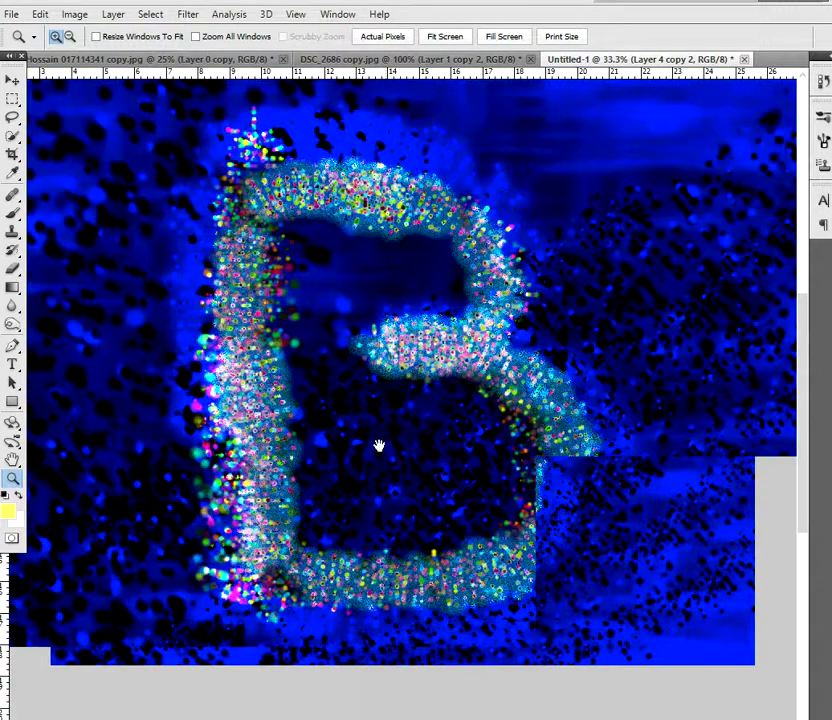
# Add a new empty layer above the speckled letter layer.
pyautogui.moveTo(374, 353); pyautogui.dragTo(379, 420)
pyautogui.keyDown('alt'); pyautogui.click(446, 381); pyautogui.keyUp('alt')
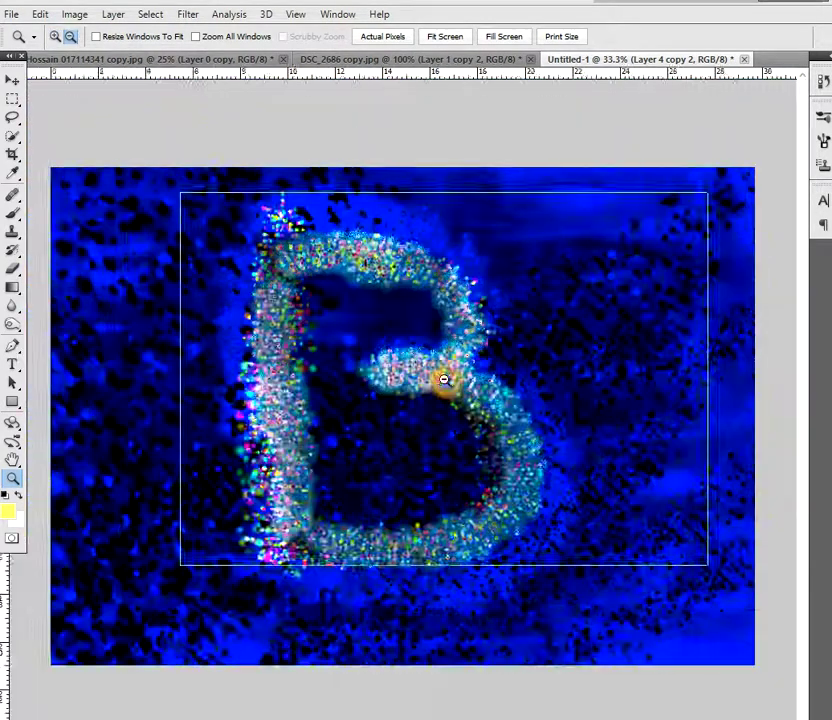
pyautogui.click(430, 558)
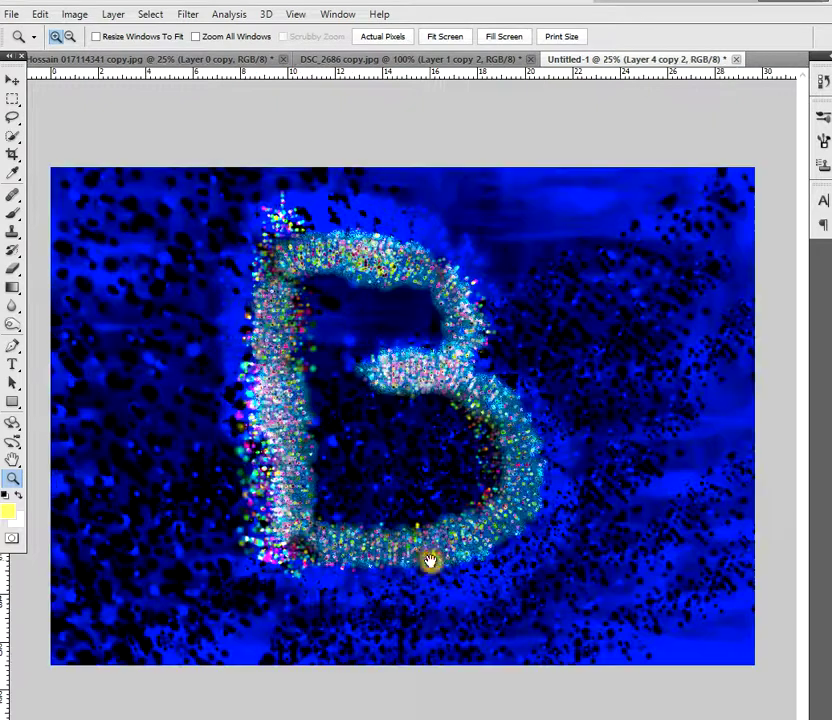
pyautogui.hotkey('ctrl', 'shift', 'n')
pyautogui.press('Return')
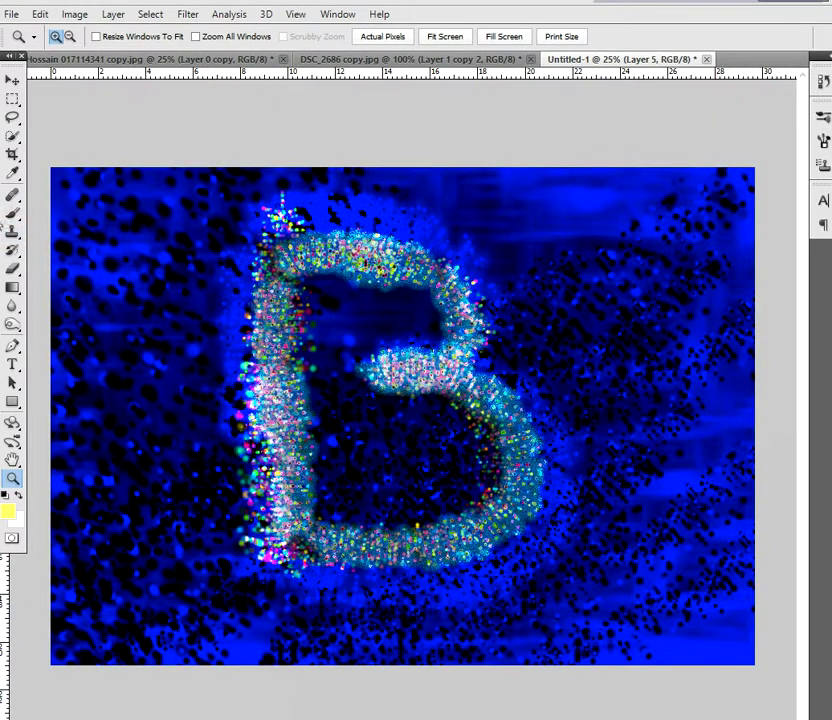
# Paint multicoloured speckles over the letter's stem, middle bar and lower edge using a 23 px brush with reduced hardness.
pyautogui.click(12, 213)
pyautogui.rightClick(279, 529)
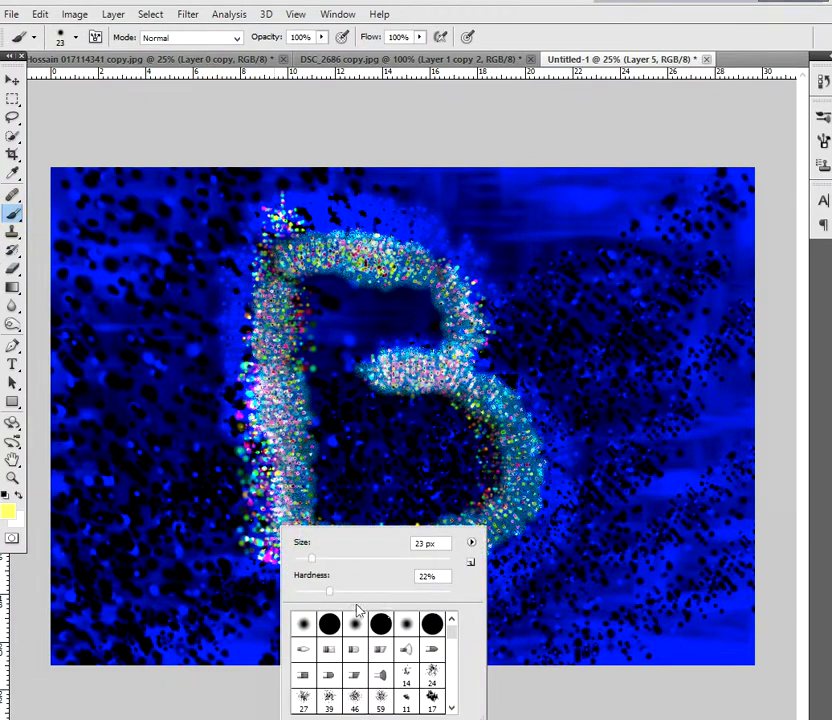
pyautogui.moveTo(330, 591); pyautogui.dragTo(306, 592)
pyautogui.press('Return')
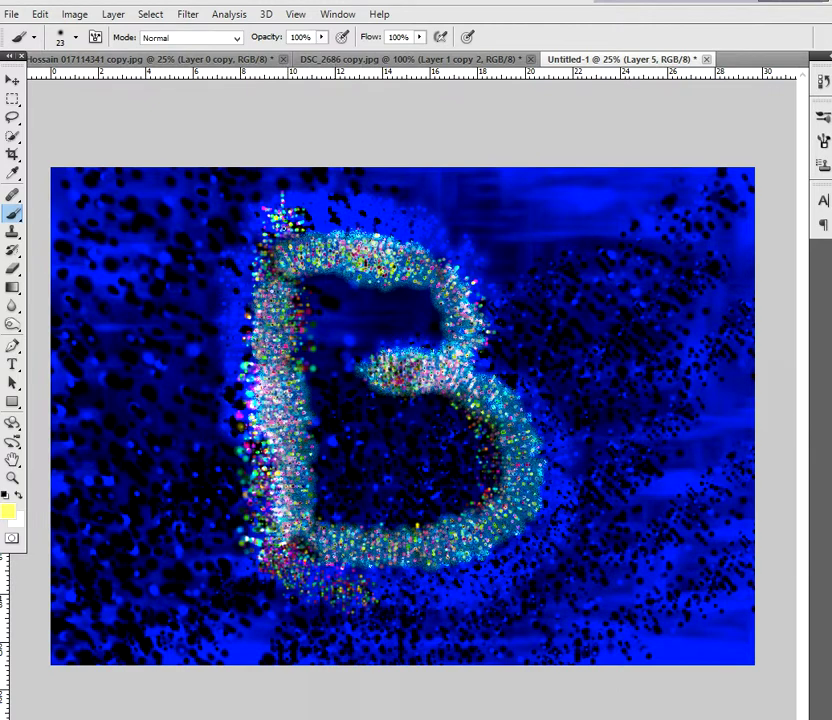
pyautogui.click(448, 358)
pyautogui.hotkey('ctrl', 'z')
pyautogui.moveTo(278, 553)
pyautogui.mouseDown()
pyautogui.moveTo(268, 495)
pyautogui.moveTo(272, 212)
pyautogui.moveTo(267, 396)
pyautogui.moveTo(279, 609)
pyautogui.mouseUp()
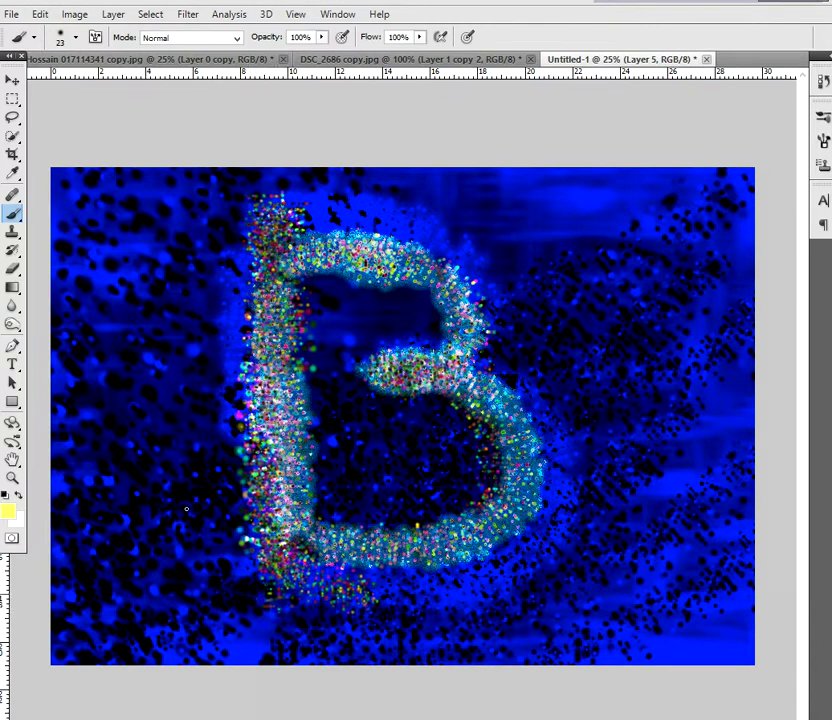
pyautogui.click(396, 548)
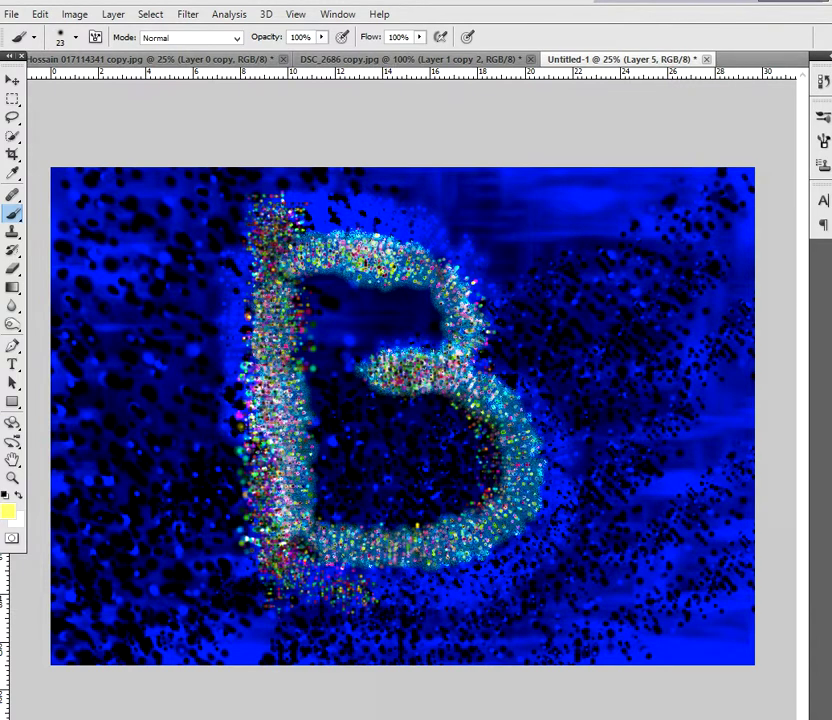